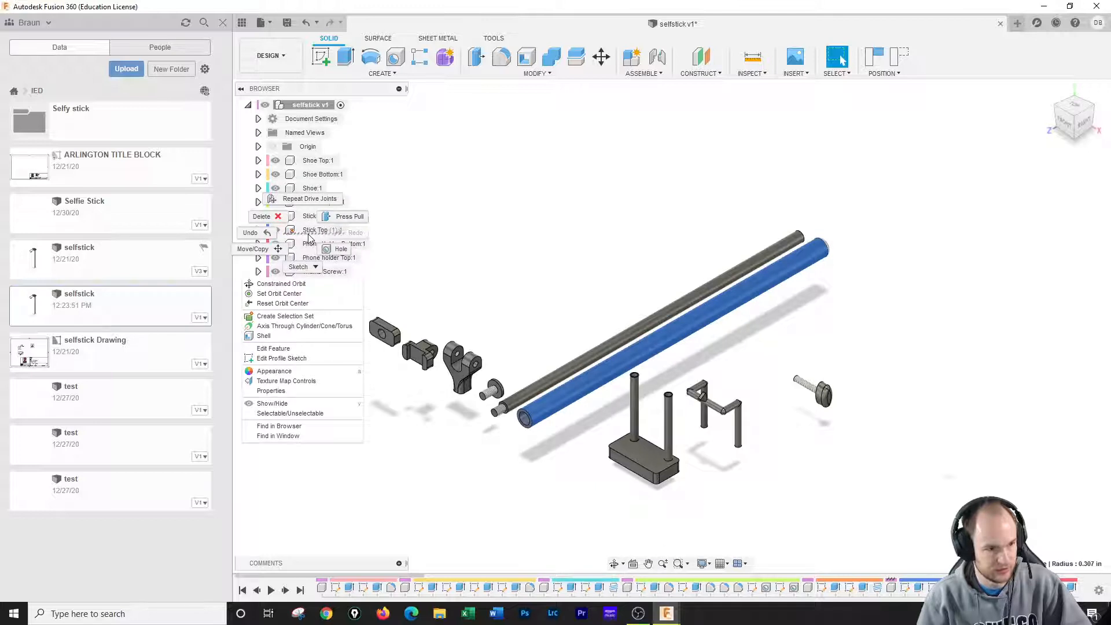
Unground the Stick Top (1) component and ground it again.
left_click(432, 228)
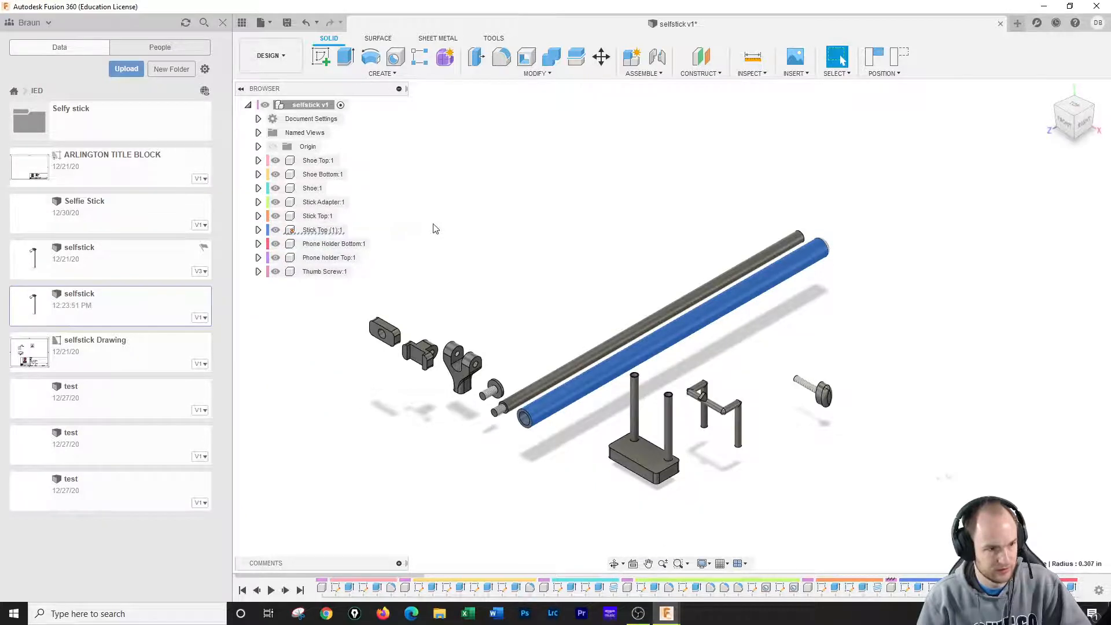
right_click(305, 233)
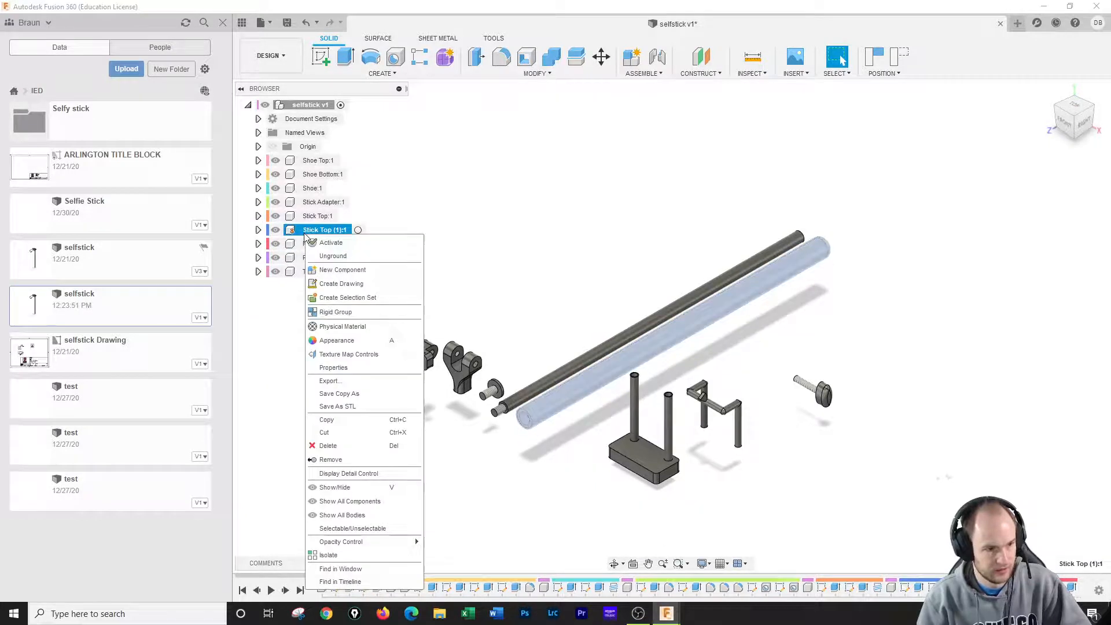
left_click(333, 255)
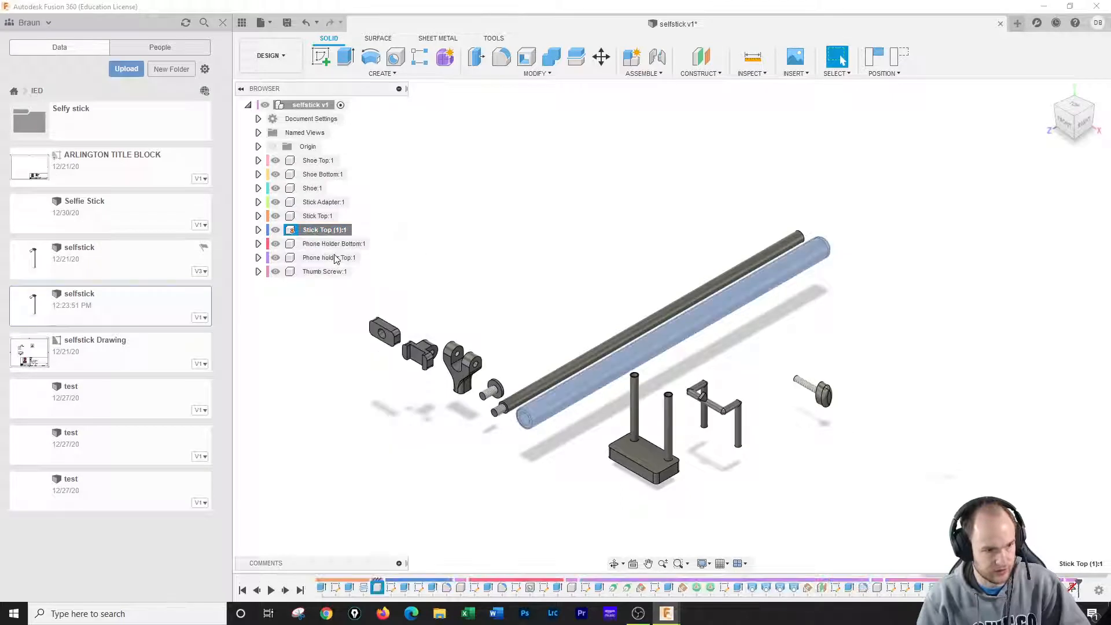
right_click(313, 231)
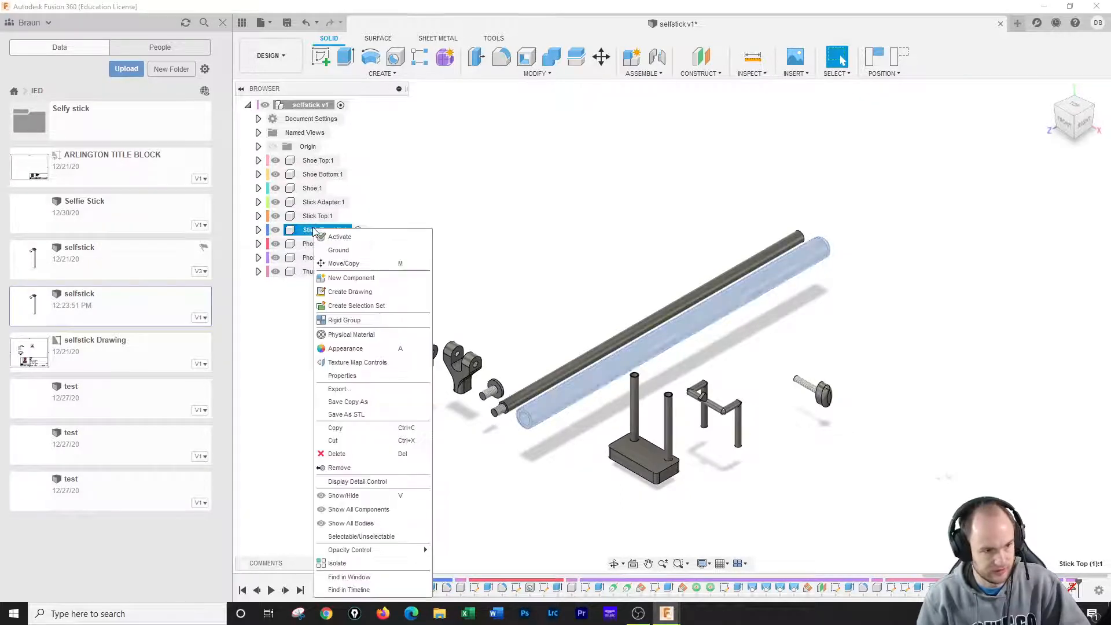
left_click(337, 250)
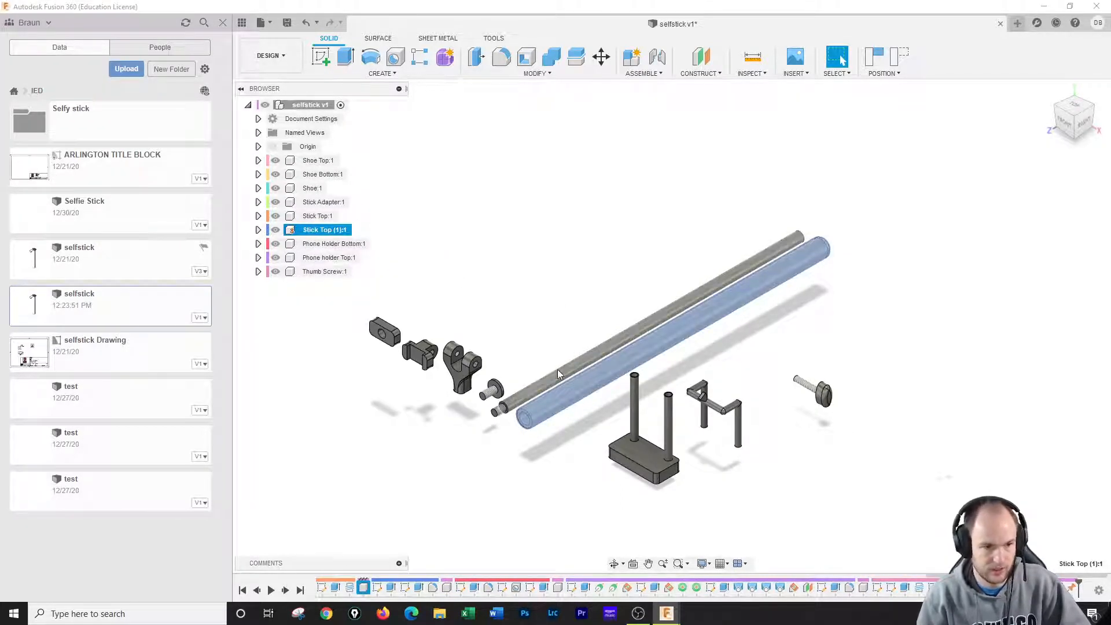
Move the thinner Stick Top tube away from the grounded tube and capture its new position.
left_click(563, 315)
left_click_drag(574, 359, 581, 269)
left_click(646, 77)
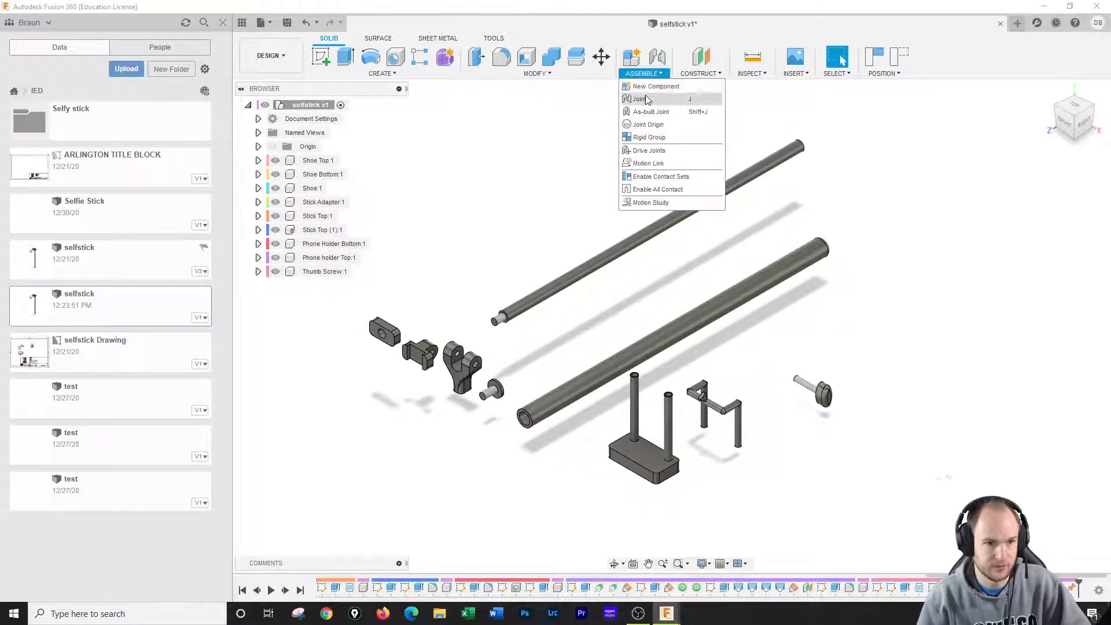
left_click(648, 98)
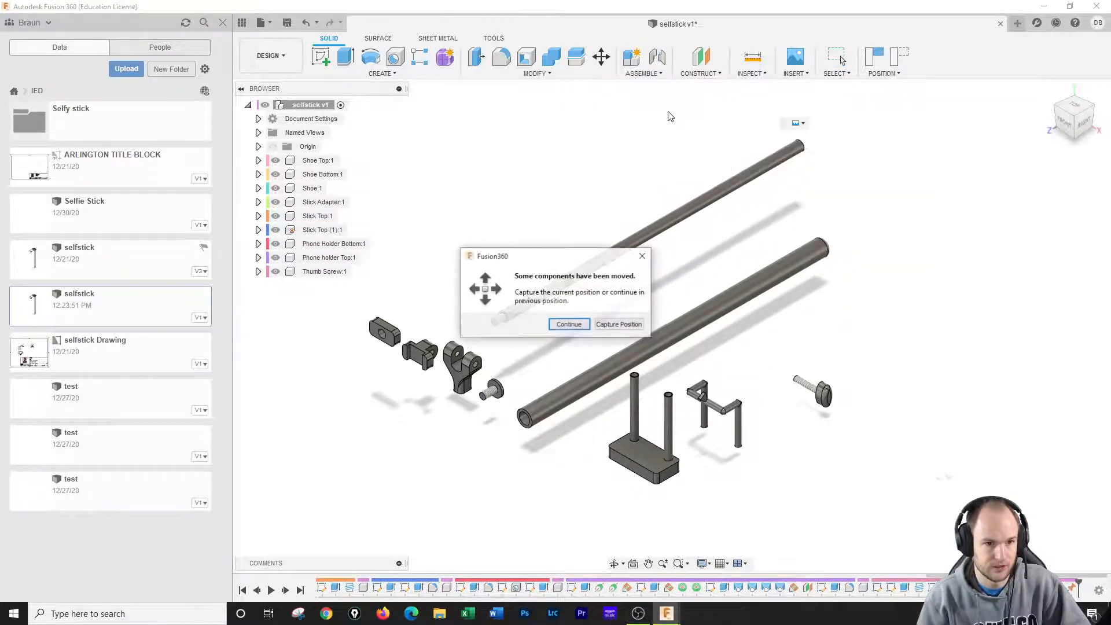
left_click(608, 324)
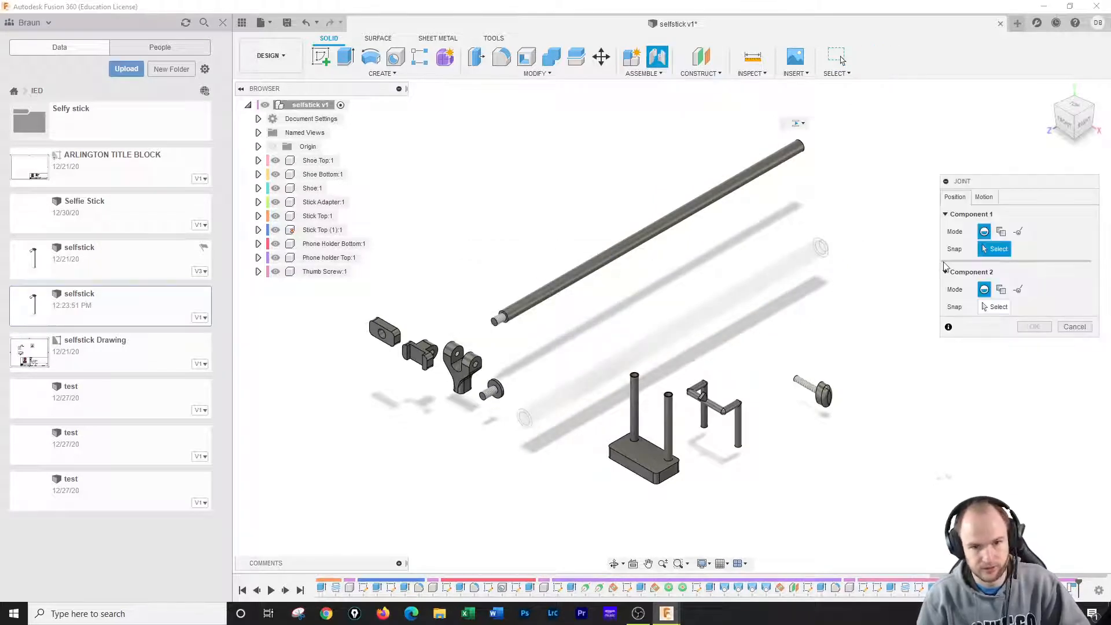
Create a slider joint from Stick Top's plain end to the near open end of Stick Top (1), and test the sliding motion.
left_click(984, 197)
left_click(1018, 214)
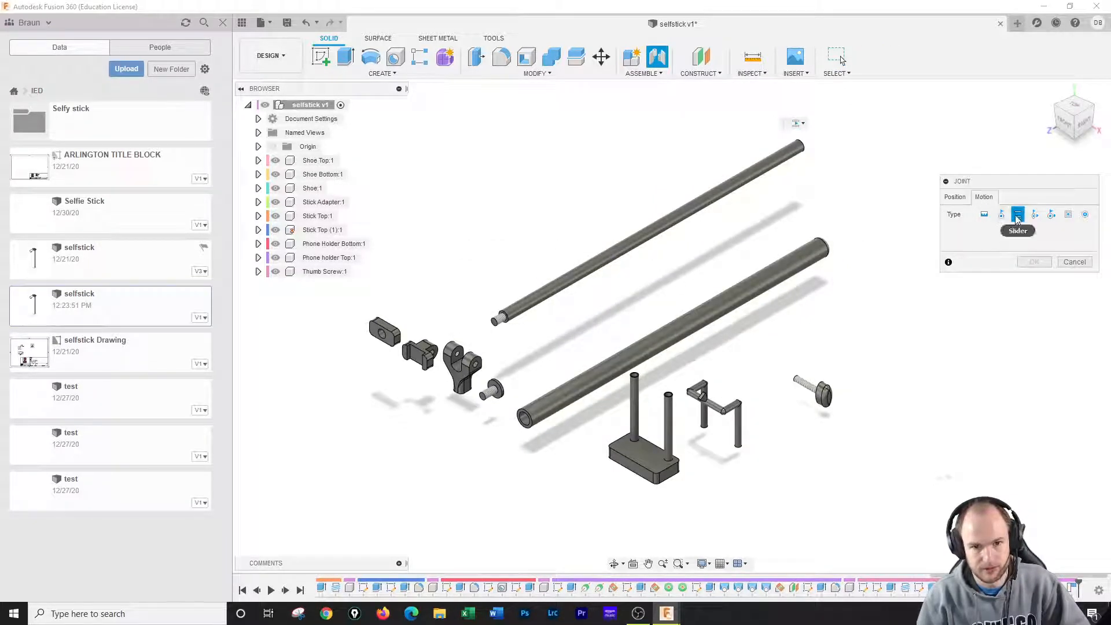
left_click(955, 198)
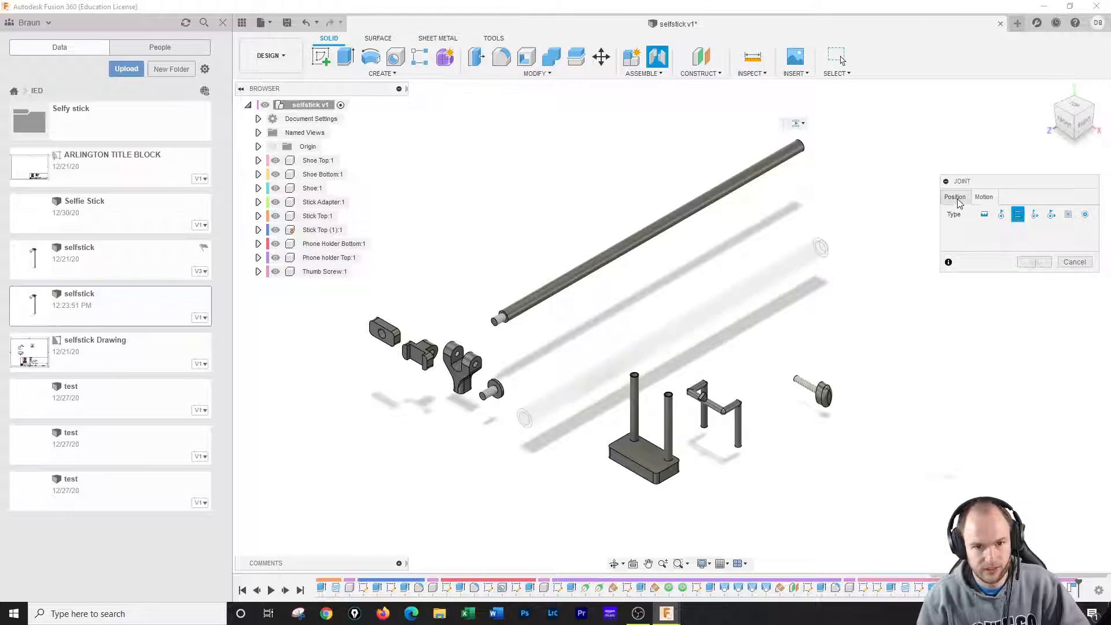
left_click(800, 146)
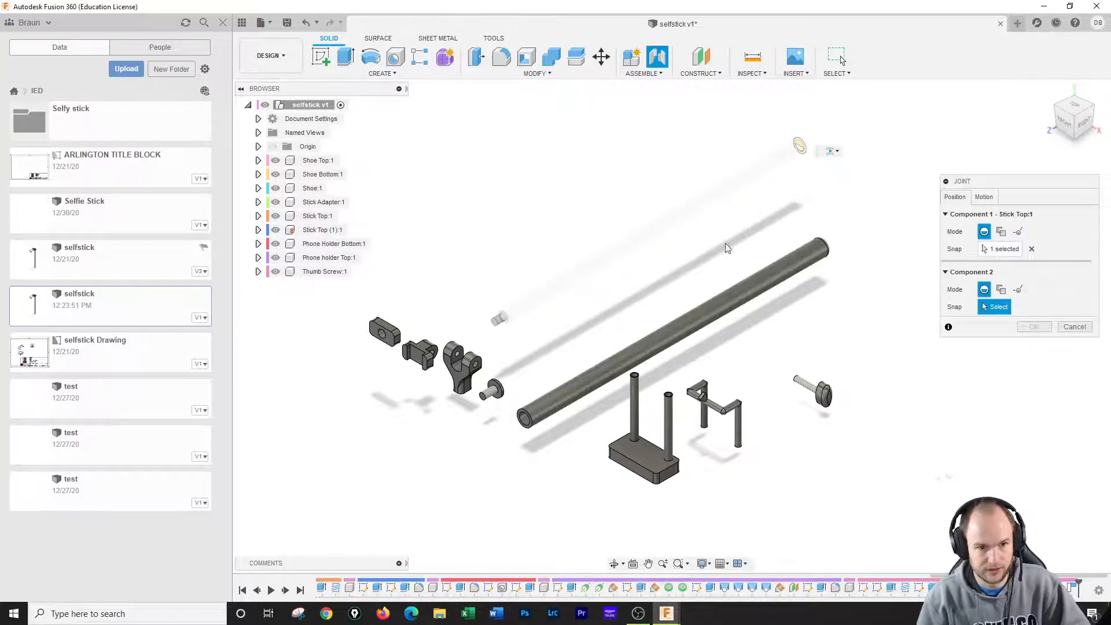
left_click(525, 419)
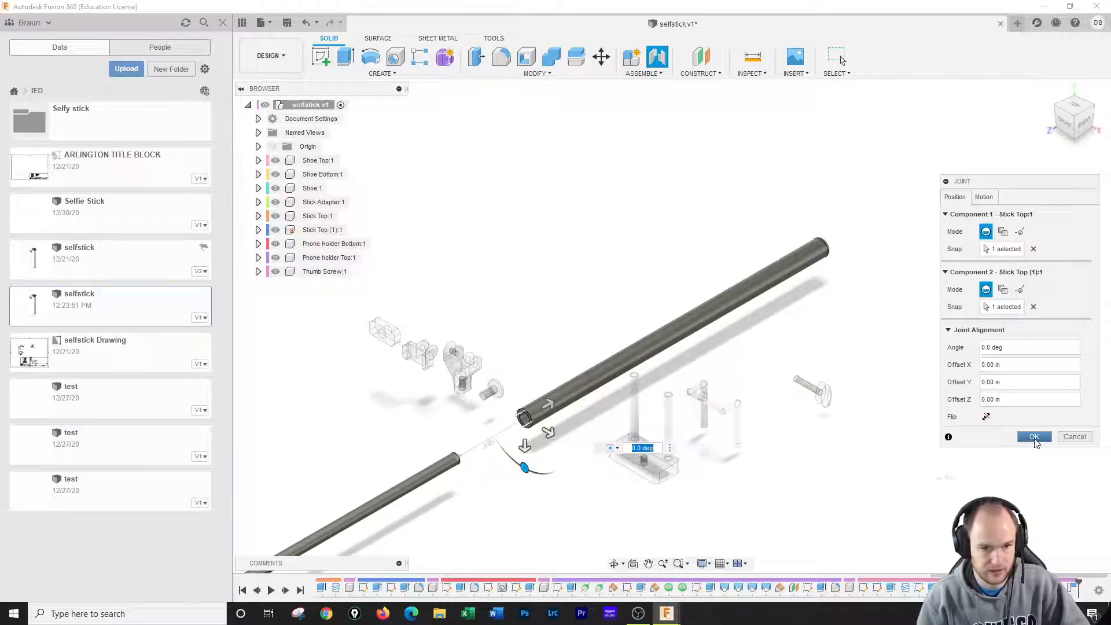
left_click(1035, 438)
middle_click_drag(513, 510, 662, 426)
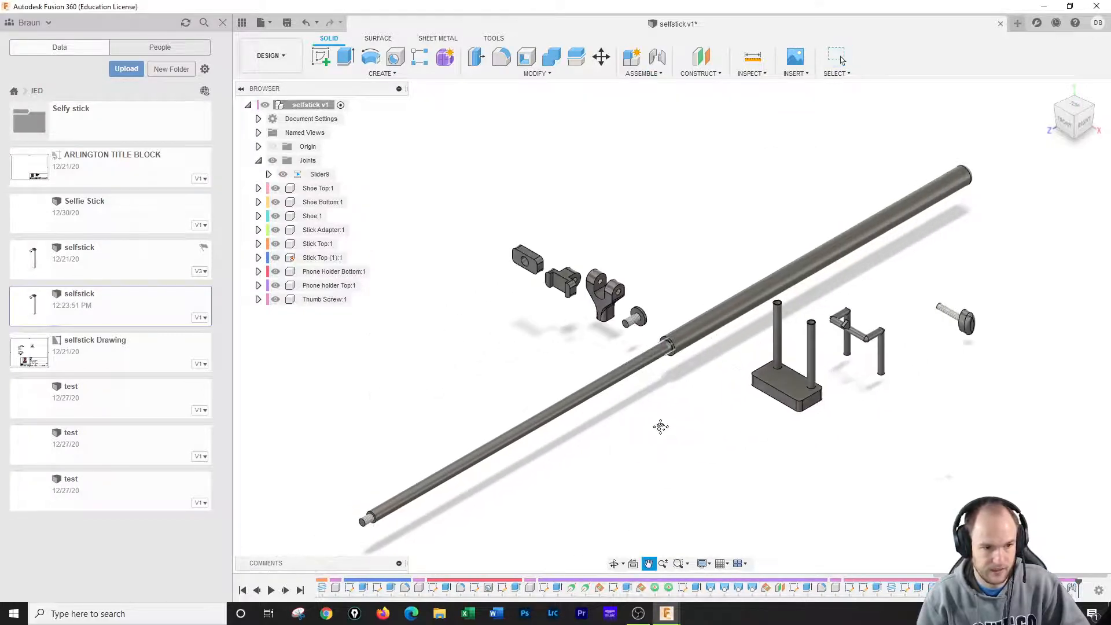
left_click_drag(429, 480, 472, 505)
Enable the minimum limit on the slider joint and set it to 10 in.
left_click(342, 175)
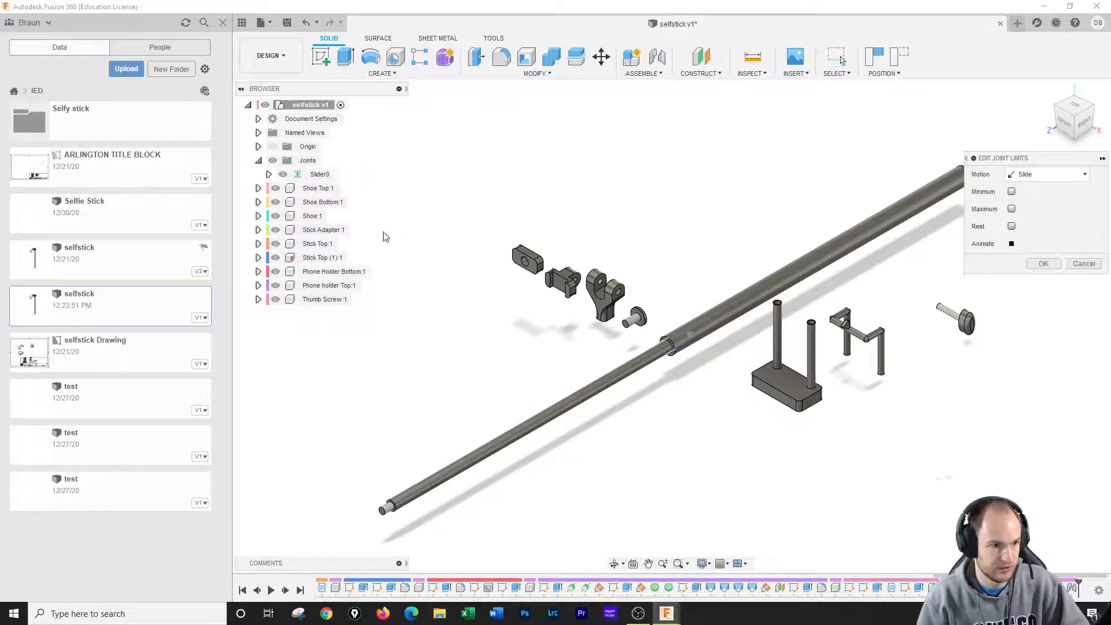
left_click(1012, 191)
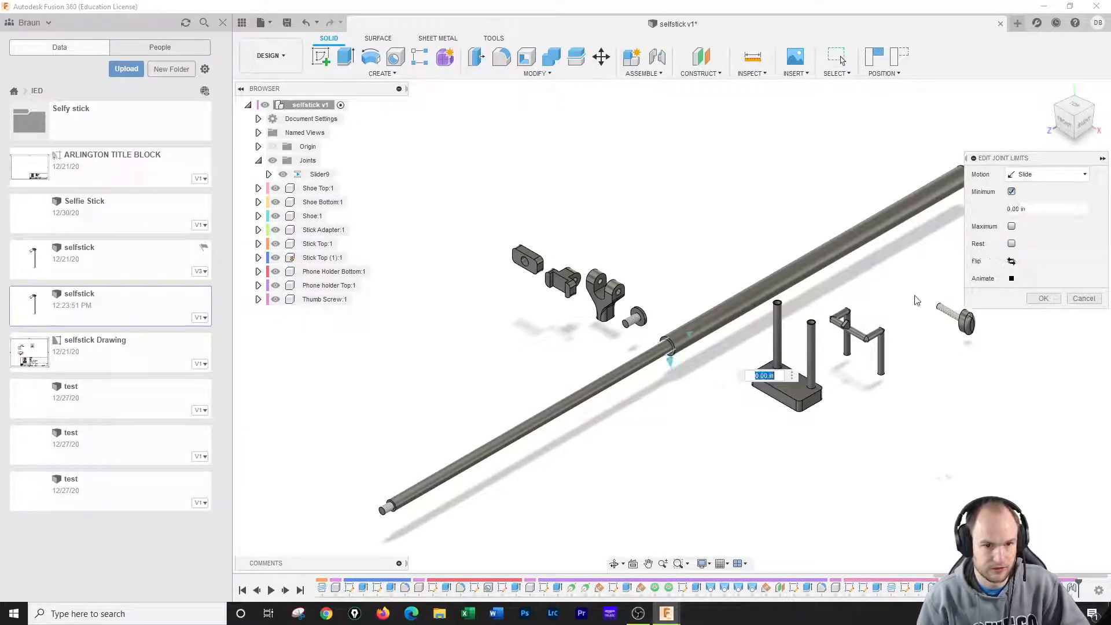
left_click(397, 503)
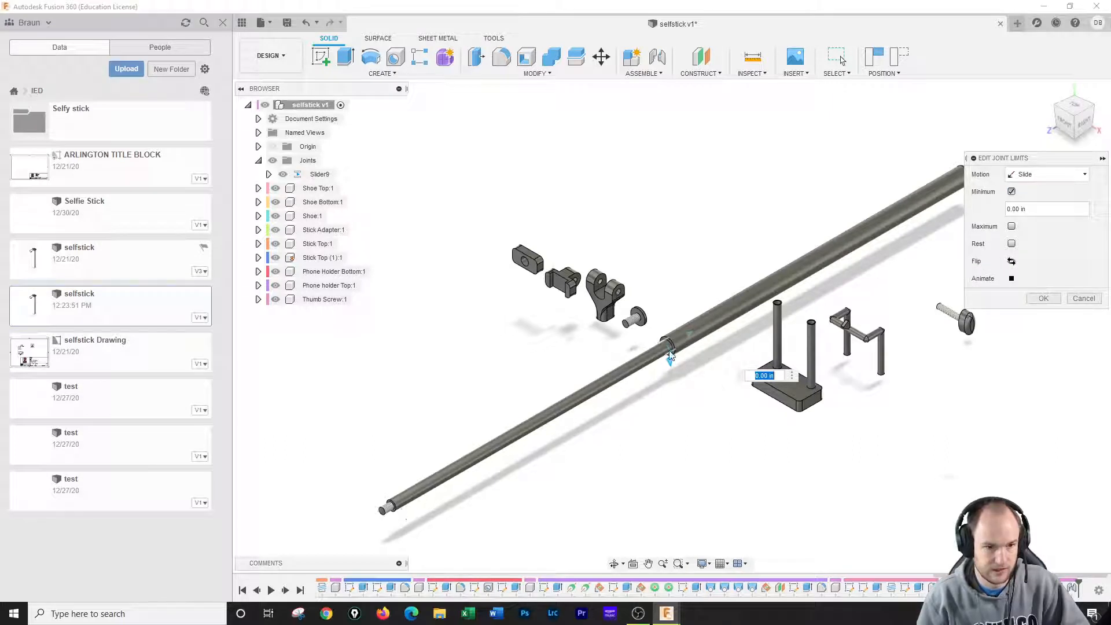
left_click_drag(689, 338, 707, 331)
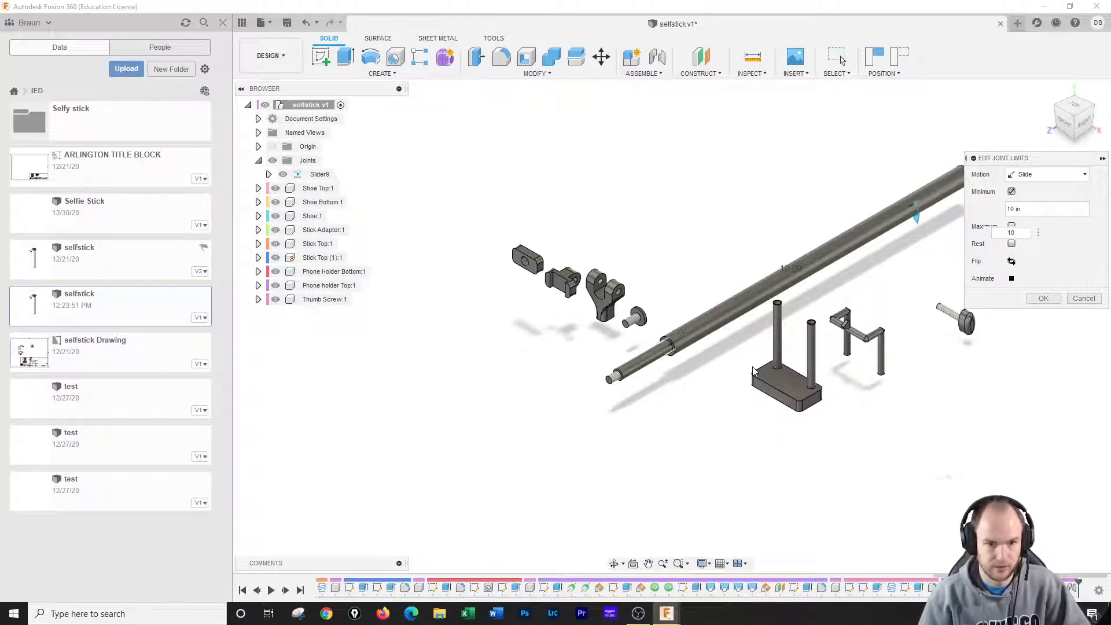
left_click(1043, 298)
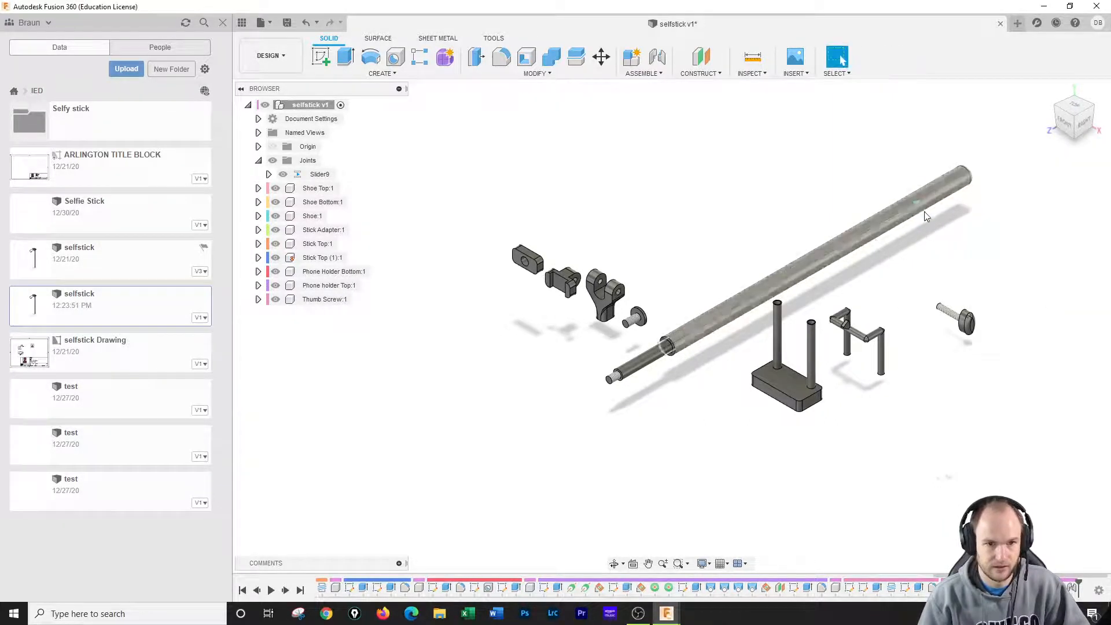
Change the slider joint's minimum limit to 12 in.
left_click(339, 175)
left_click(345, 175)
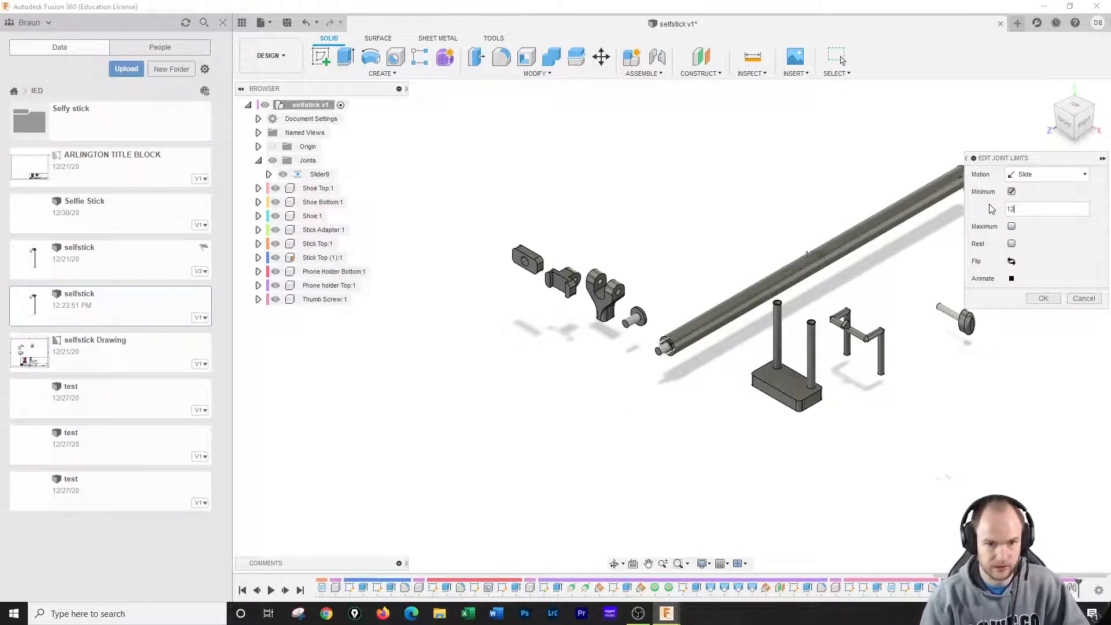
key("Return")
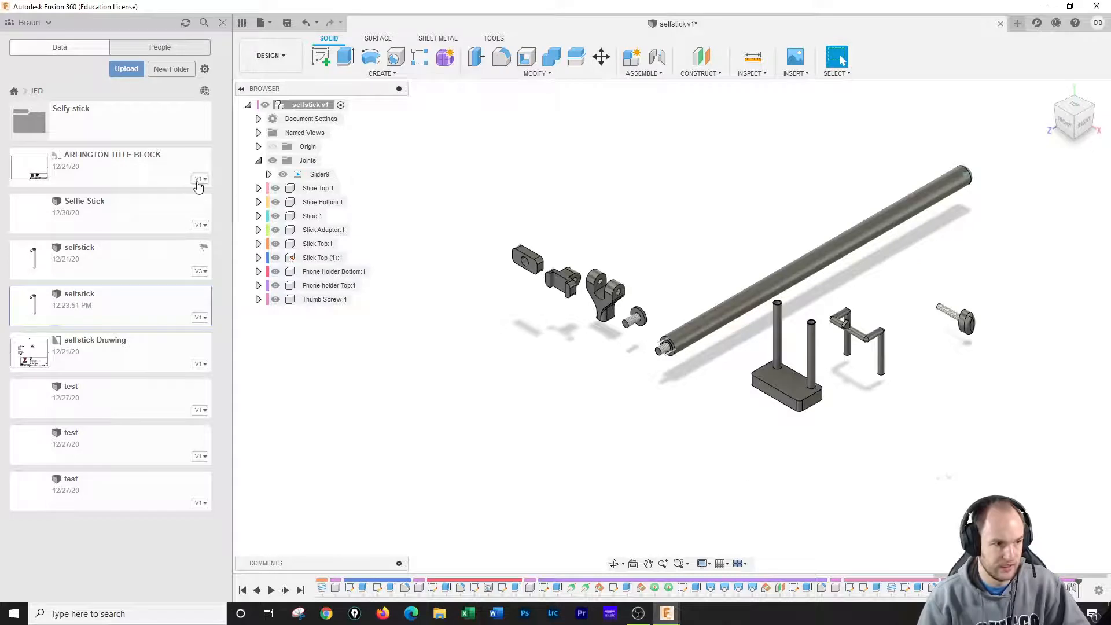
Enable the slider joint's maximum limit at 12 in.
left_click(343, 176)
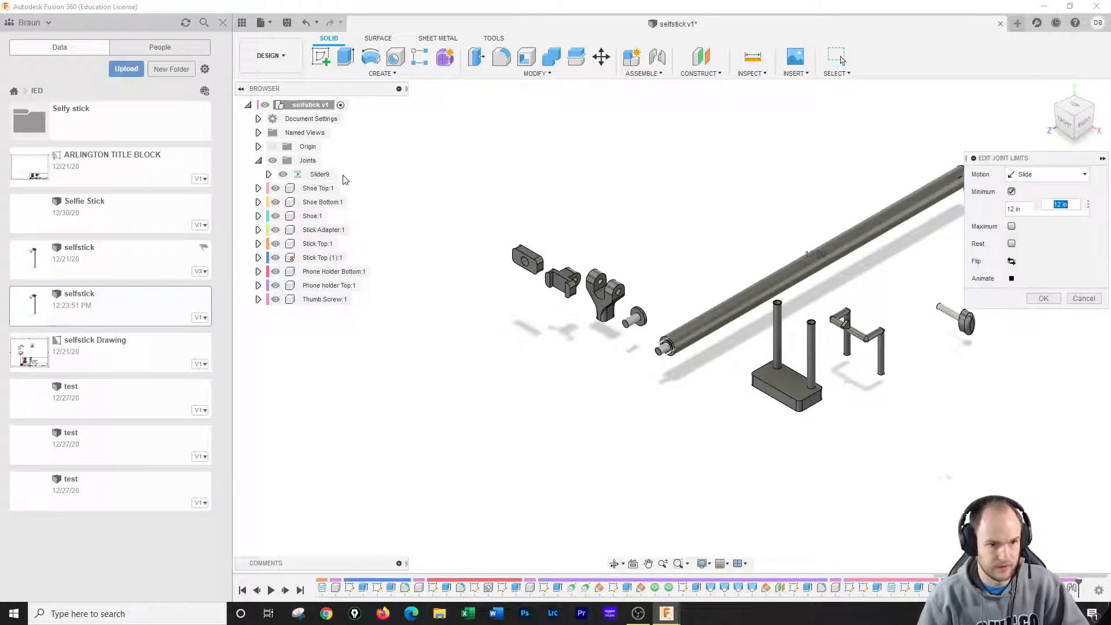
left_click(1012, 227)
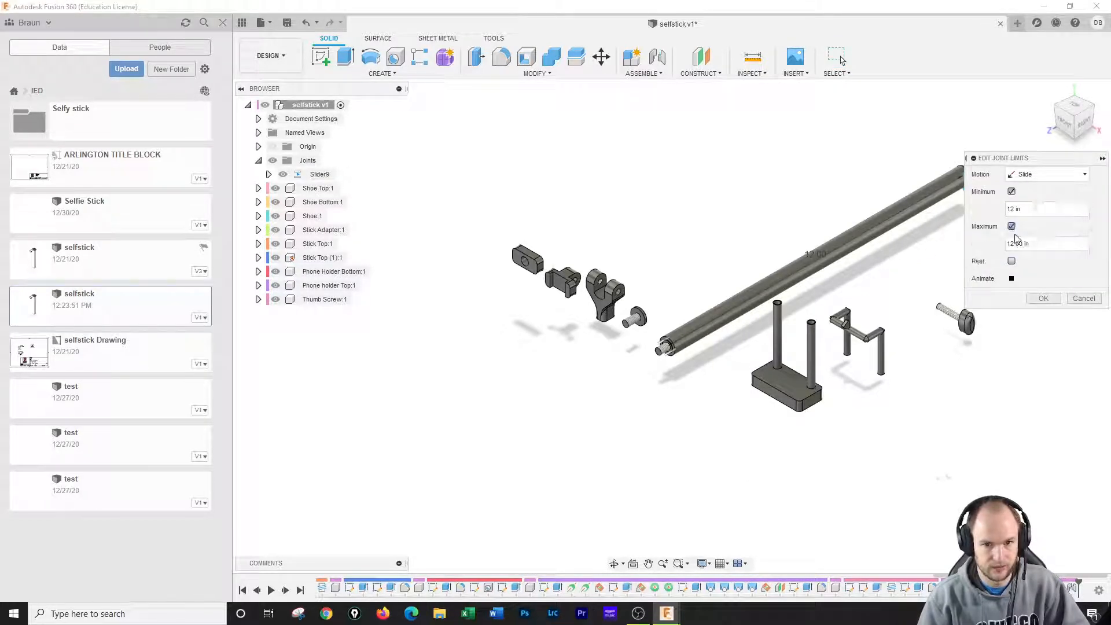
left_click(1039, 245)
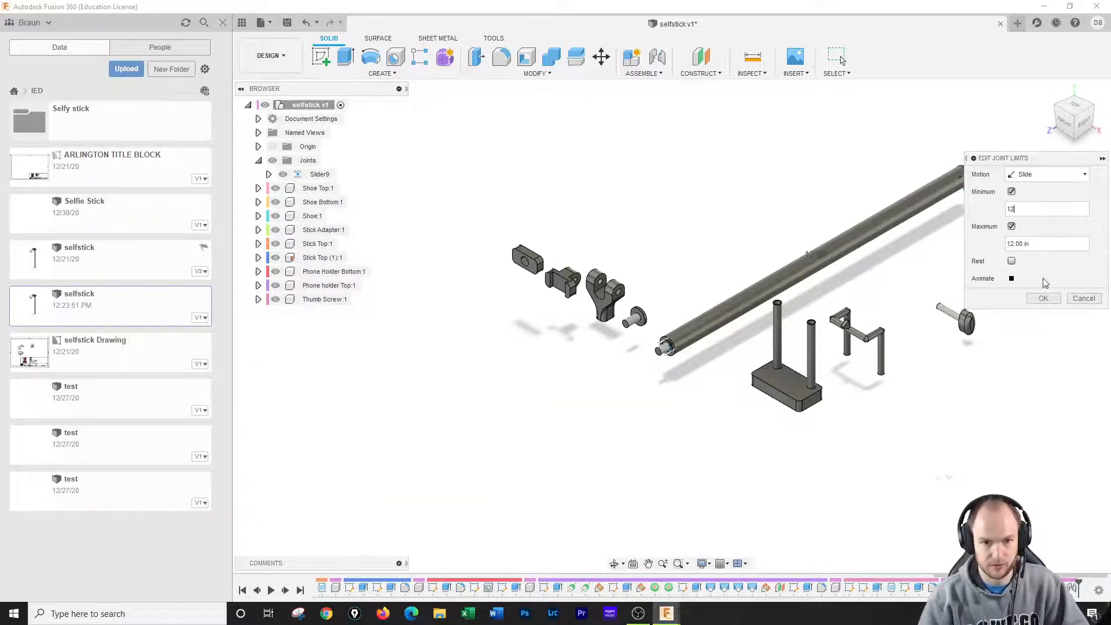
left_click(1032, 246)
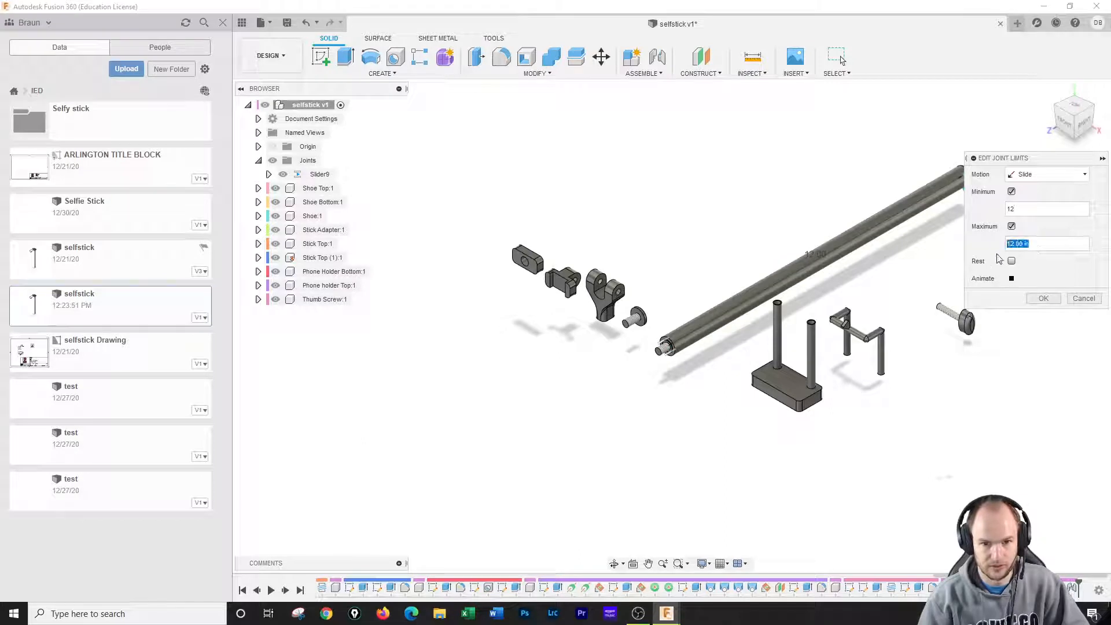
left_click(1044, 299)
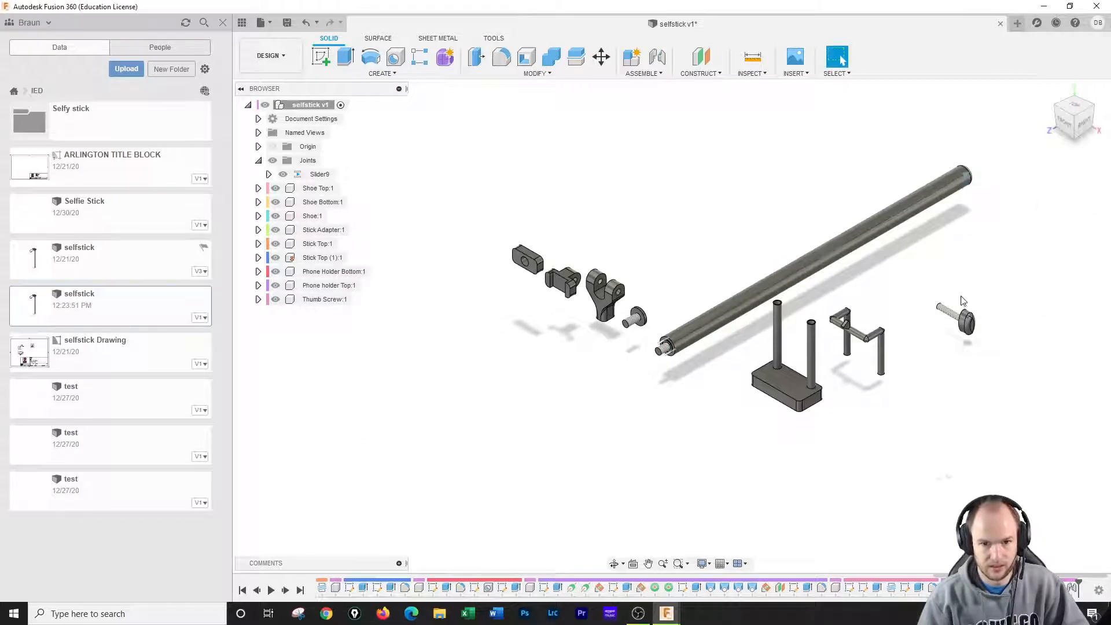
Set the slider joint's minimum limit to 0 in and slide Stick Top into the outer tube to test the range.
left_click(346, 175)
left_click_drag(1042, 242, 980, 247)
left_click_drag(1036, 211, 994, 215)
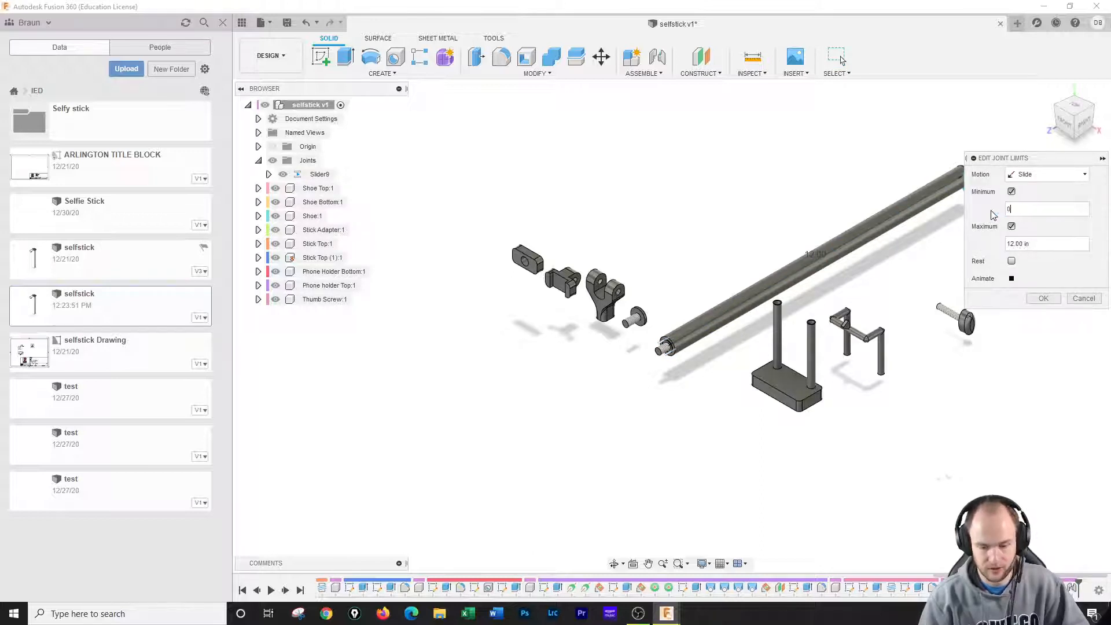
type("0")
left_click(1043, 299)
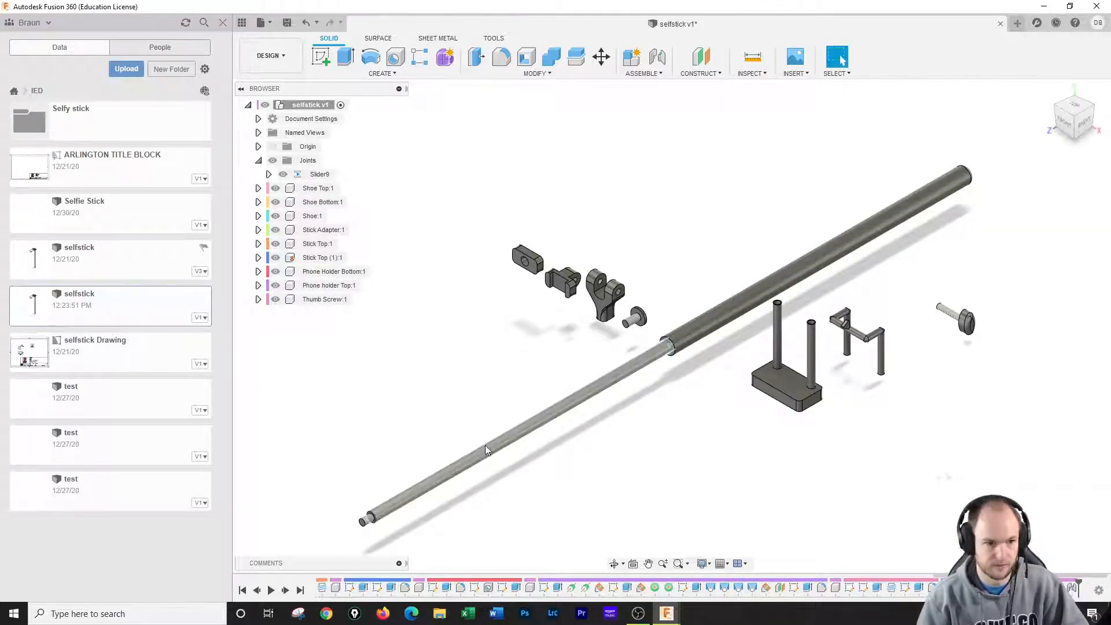
left_click_drag(373, 512, 655, 496)
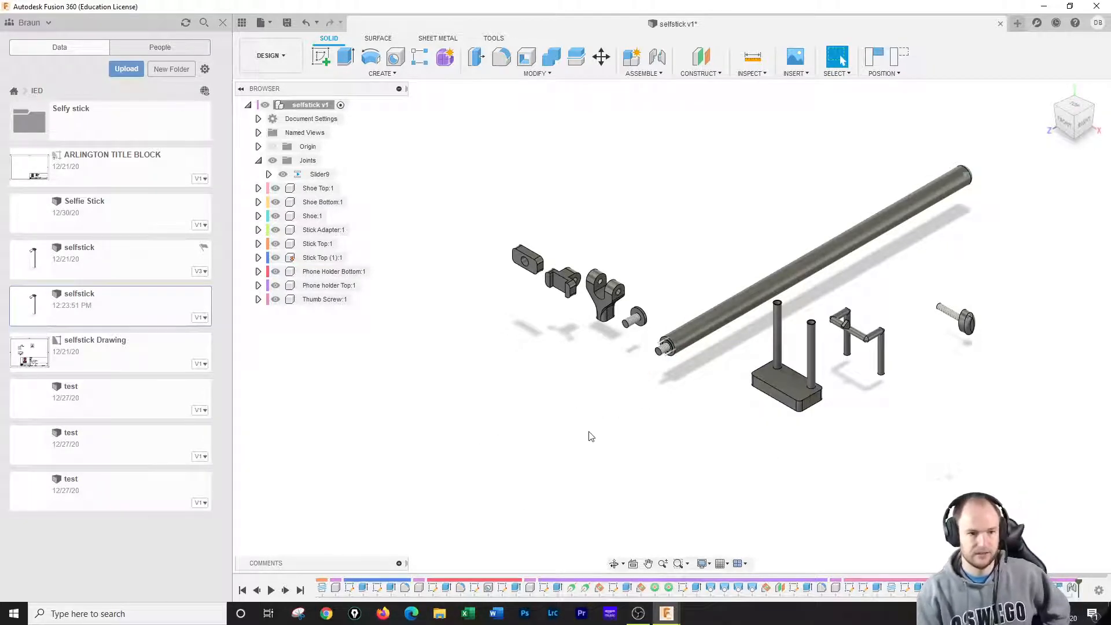
left_click(642, 73)
left_click(655, 86)
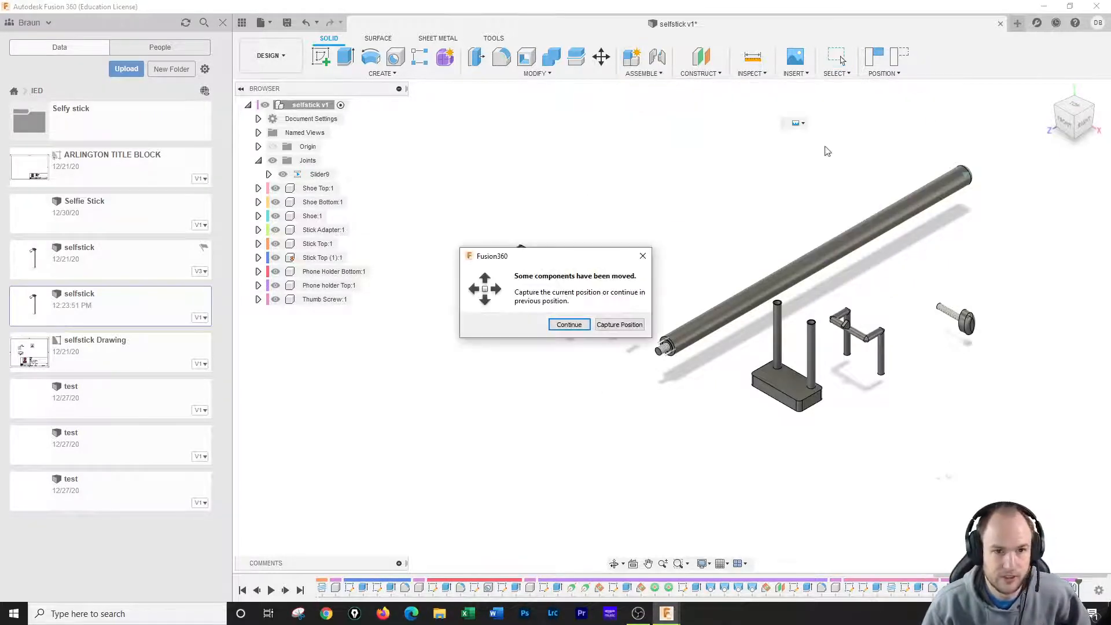
left_click(567, 325)
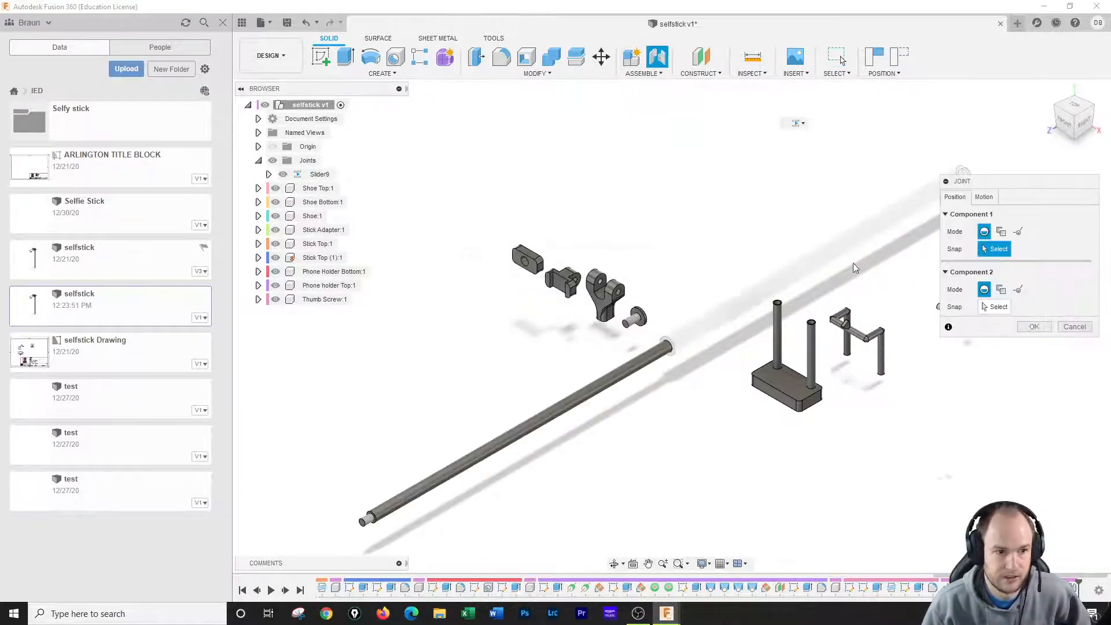
left_click(984, 197)
left_click(984, 214)
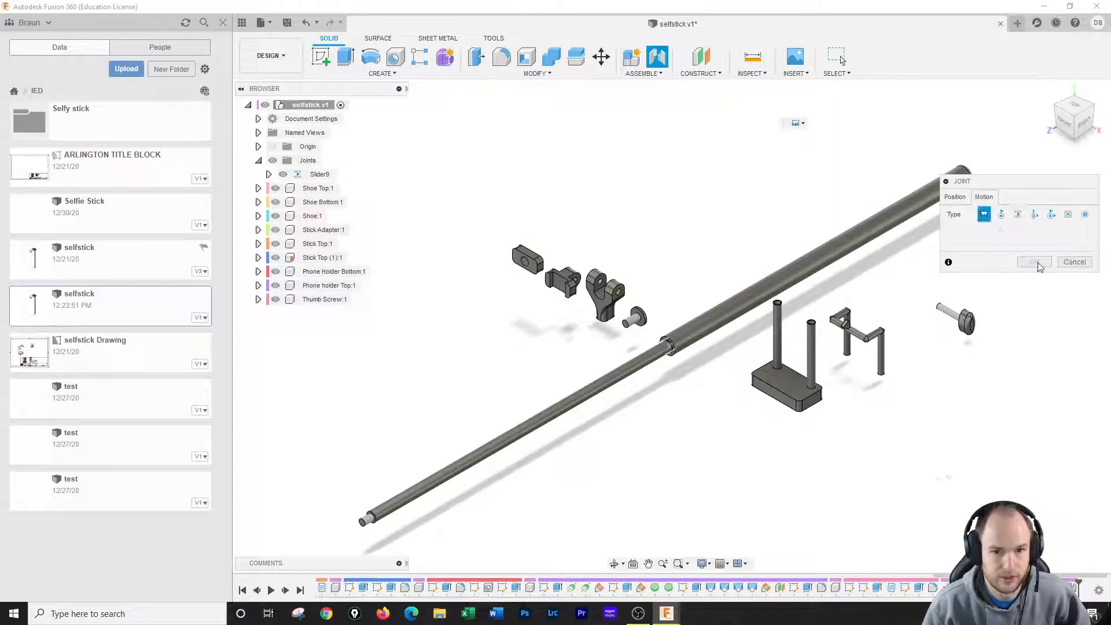
left_click(956, 197)
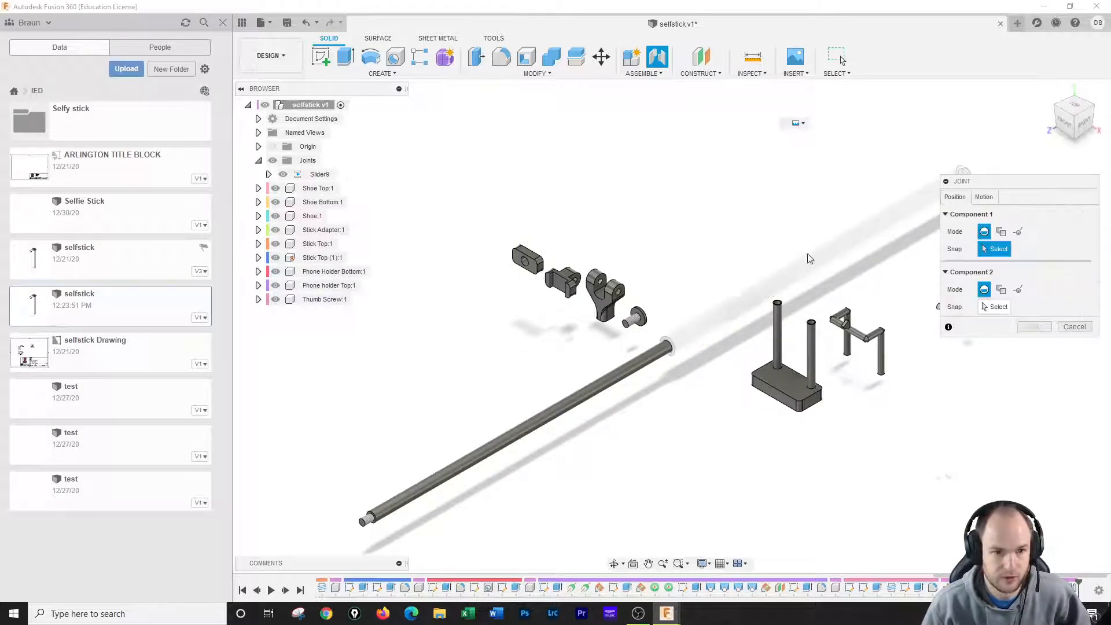
left_click(363, 521)
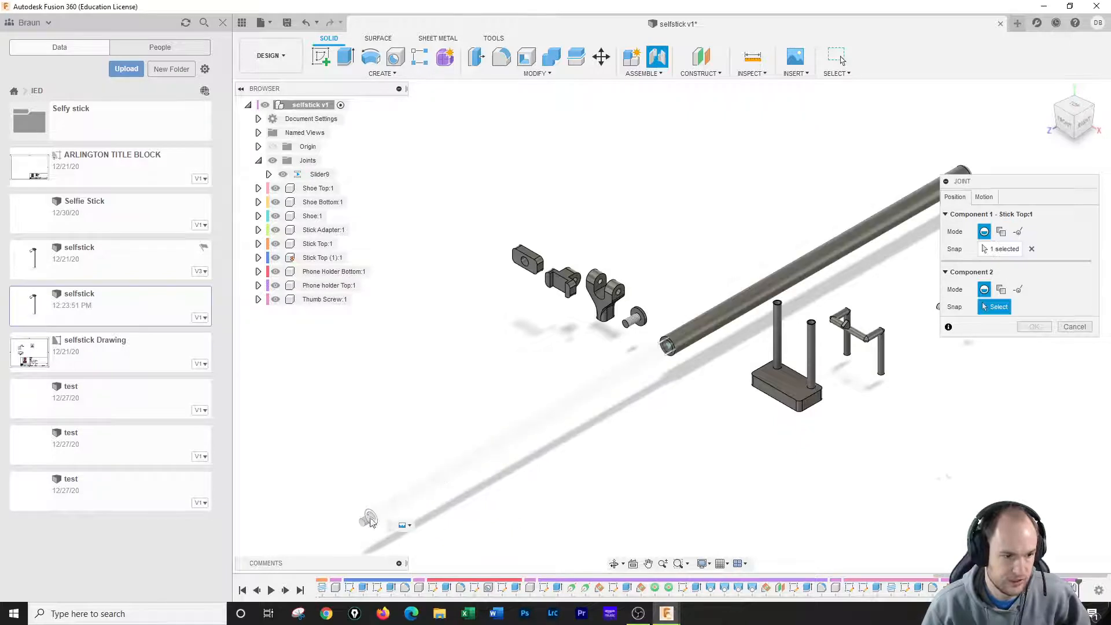
left_click(1074, 147)
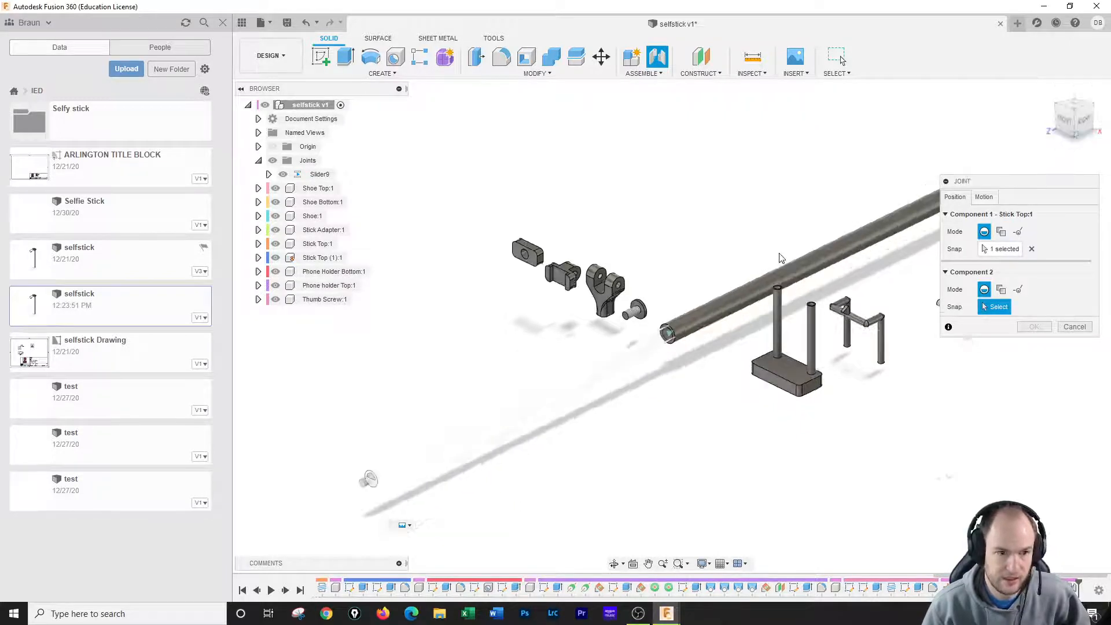
scroll(607, 298, "up", 3)
left_click(603, 293)
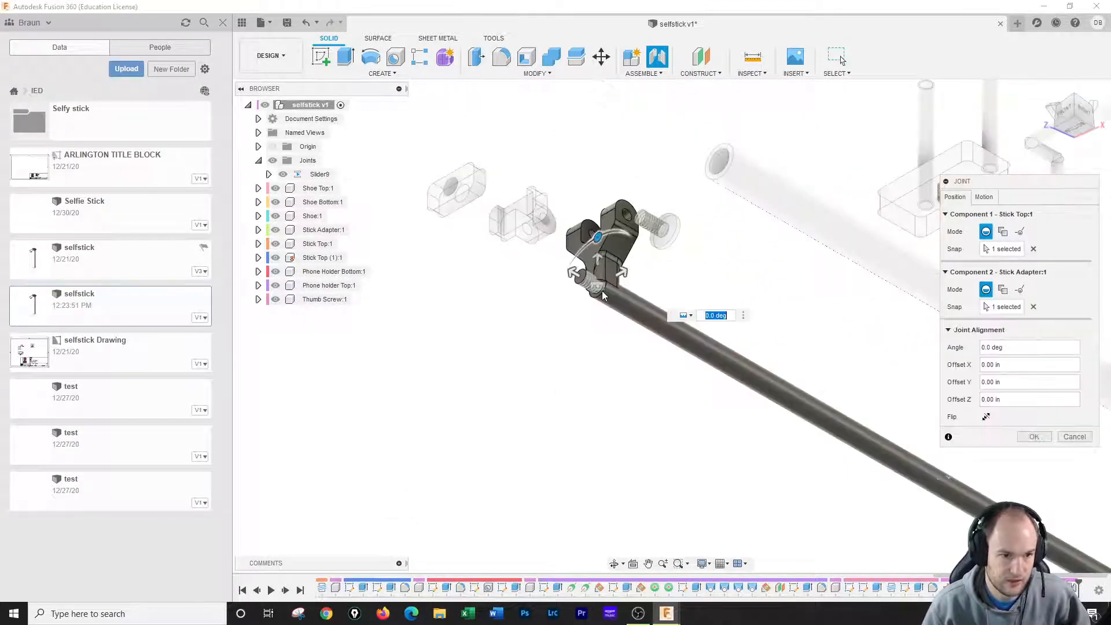
left_click(1062, 437)
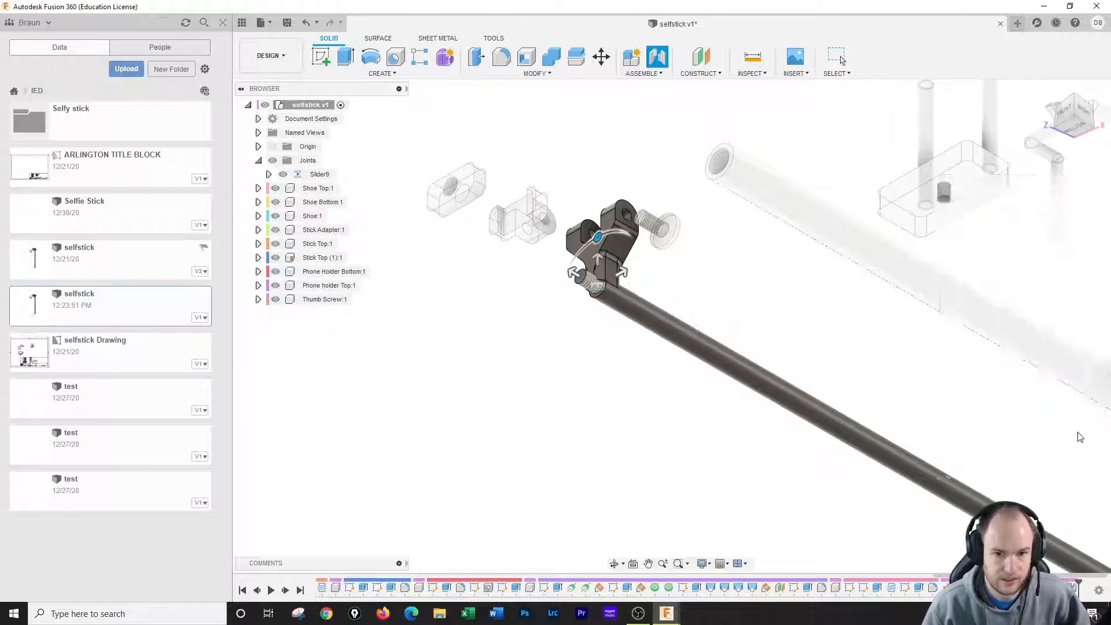
Join the threaded hole at the base of Stick Adapter to the end of Stick Top with a rigid joint, continuing in the previous position.
left_click(643, 74)
left_click(642, 96)
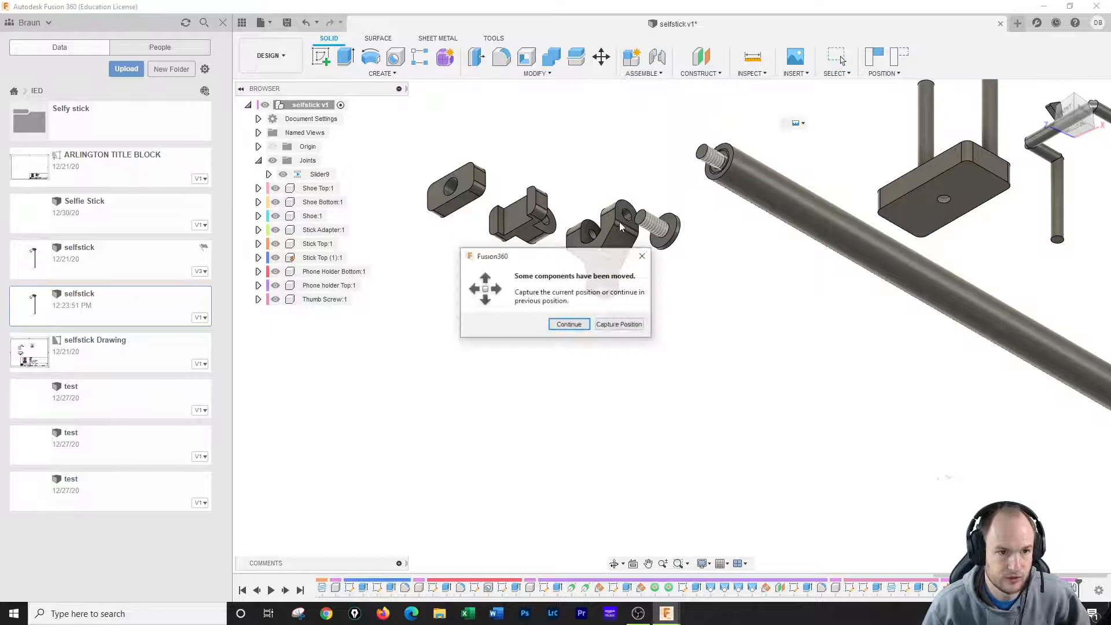
left_click(581, 325)
left_click(604, 292)
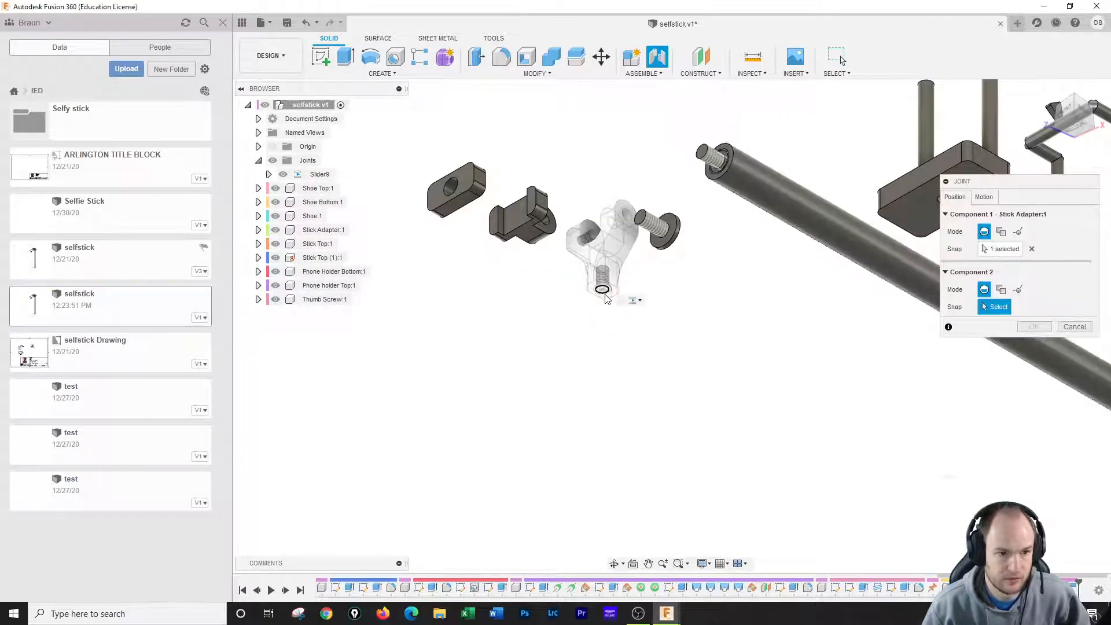
left_click(723, 168)
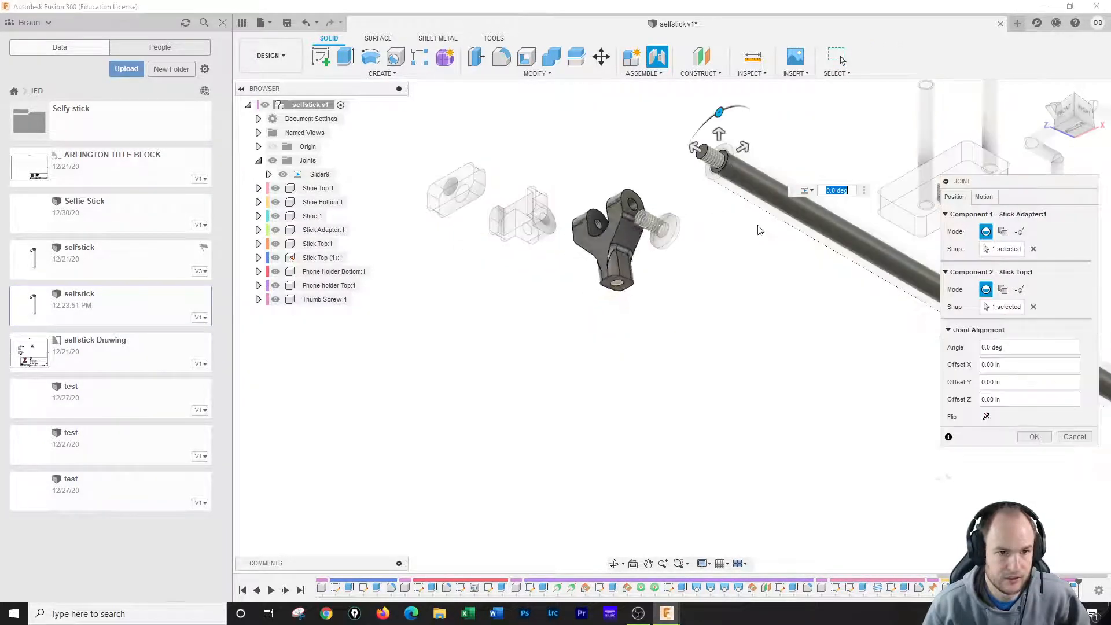
left_click(984, 197)
left_click(985, 215)
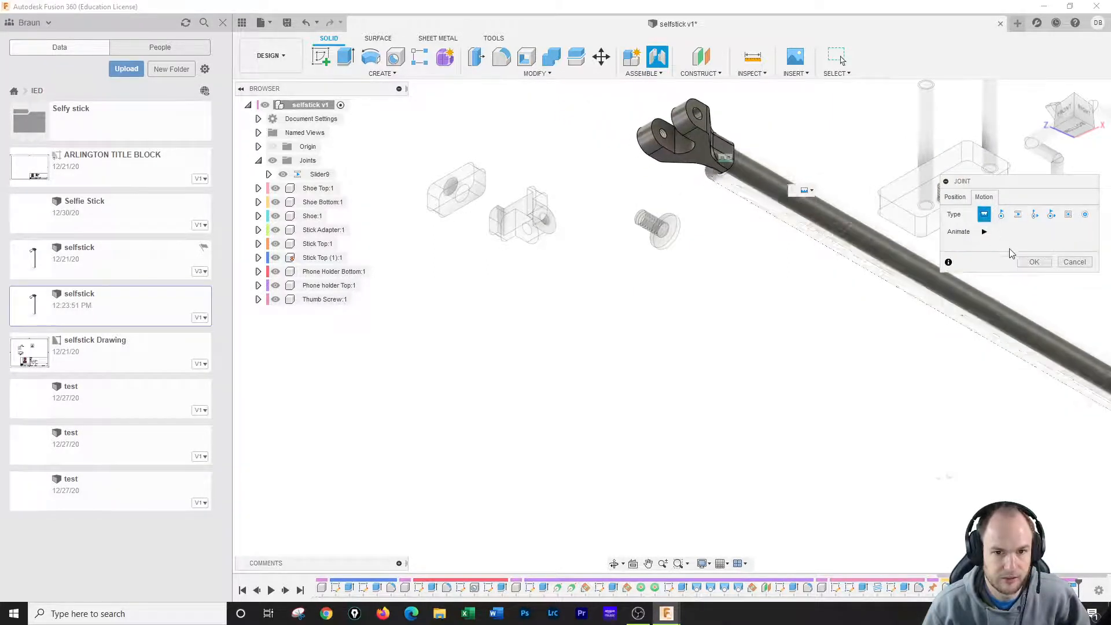
left_click(1028, 264)
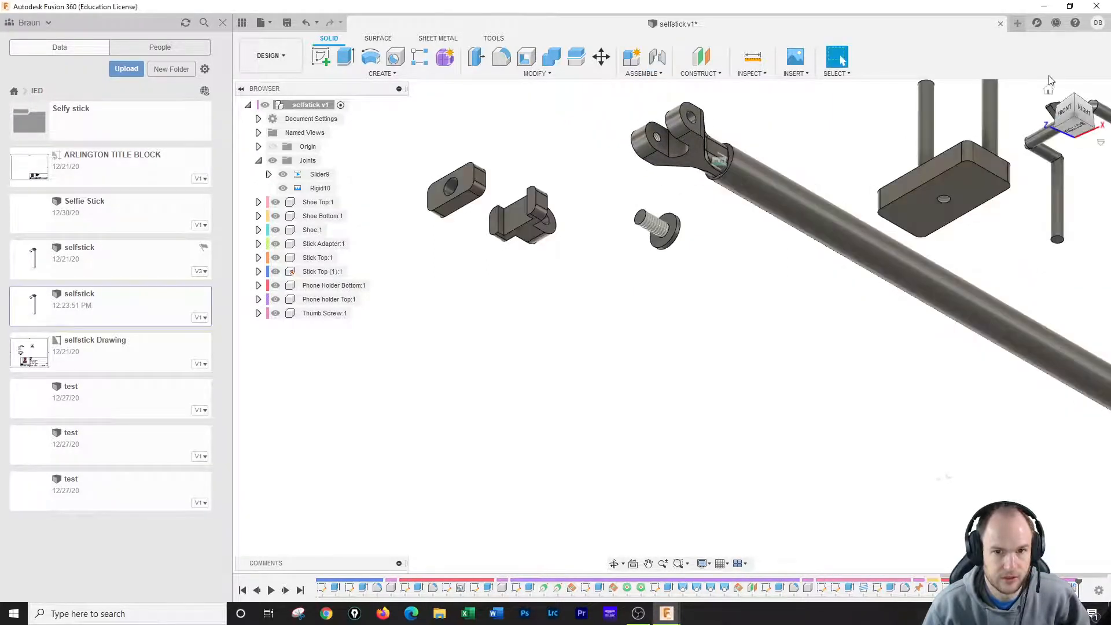
Start a joint that snaps the side hole of Shoe Bottom to the inner hole of the Stick Adapter fork.
left_click(1049, 91)
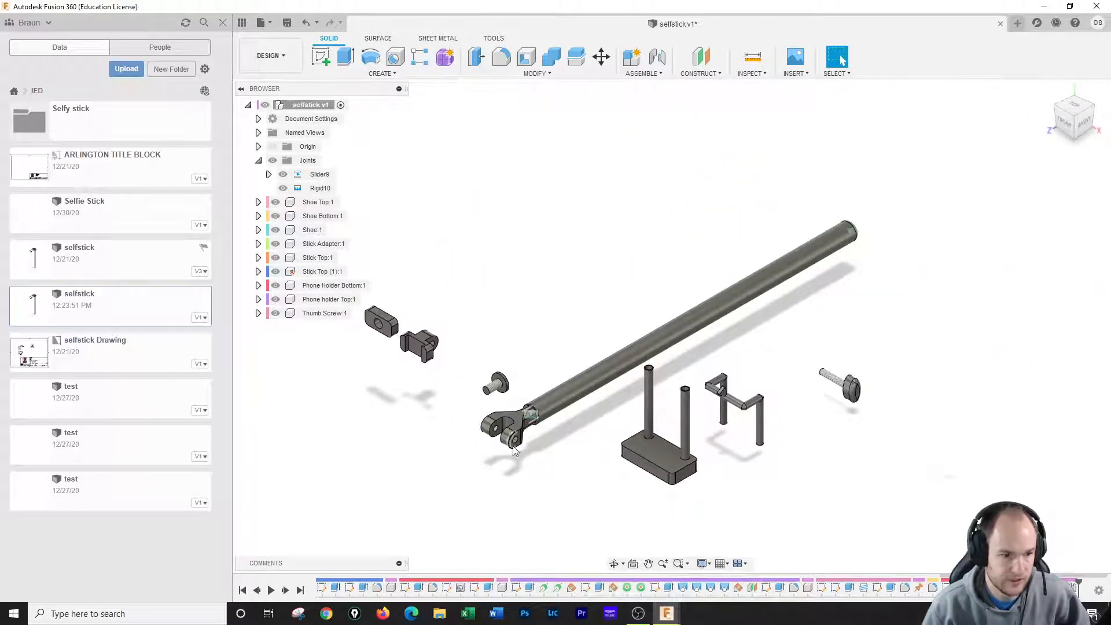
middle_click_drag(546, 460, 676, 407)
left_click_drag(643, 369, 735, 389)
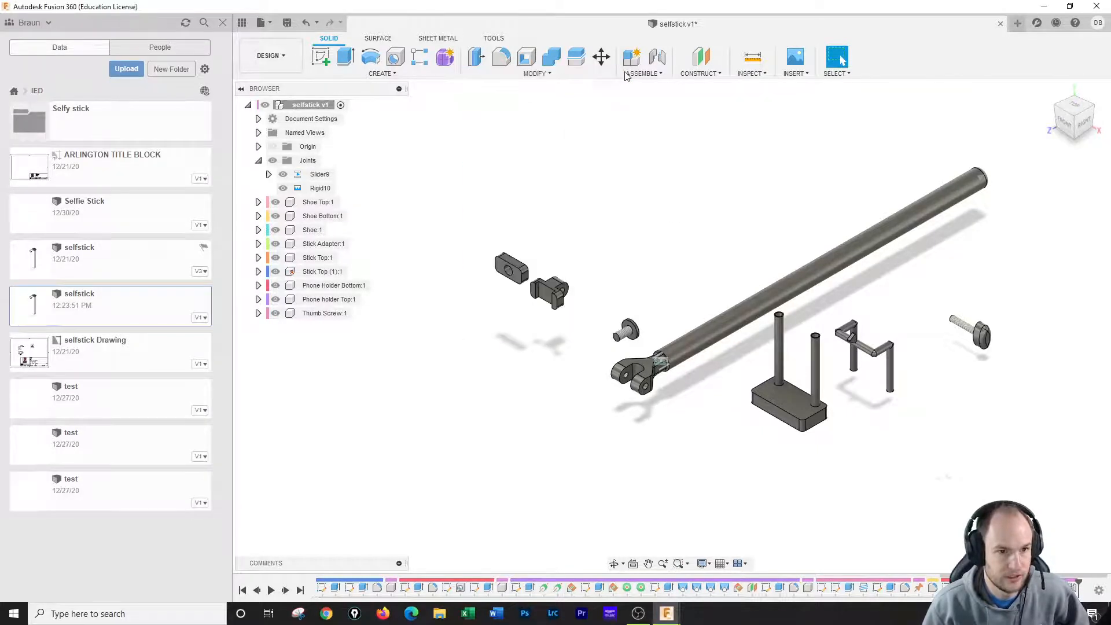
left_click(642, 73)
left_click(640, 99)
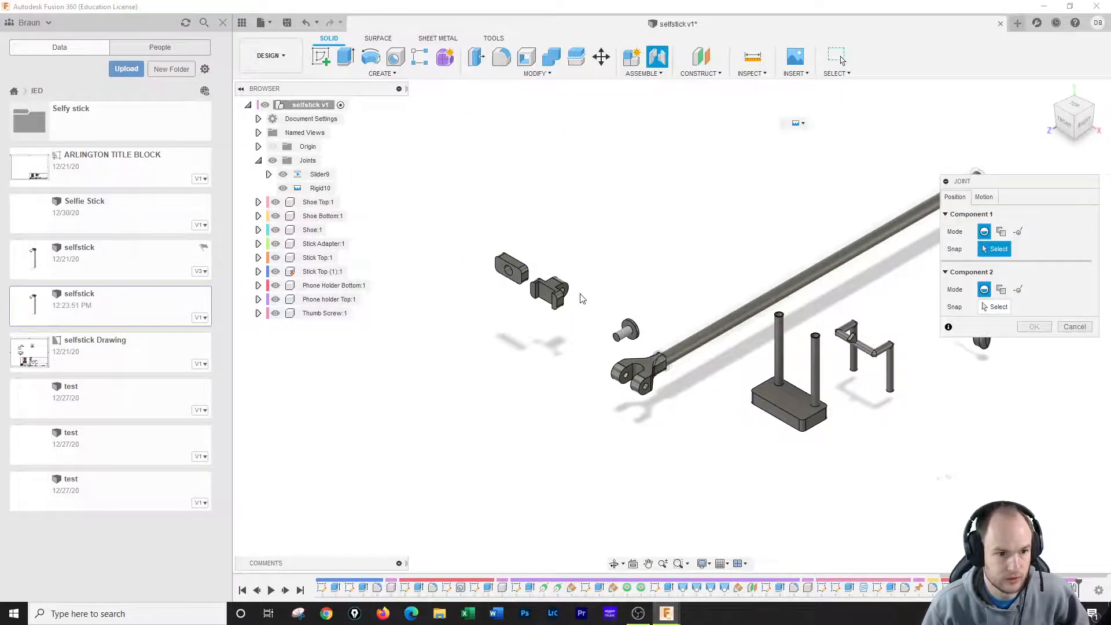
scroll(579, 297, "up", 5)
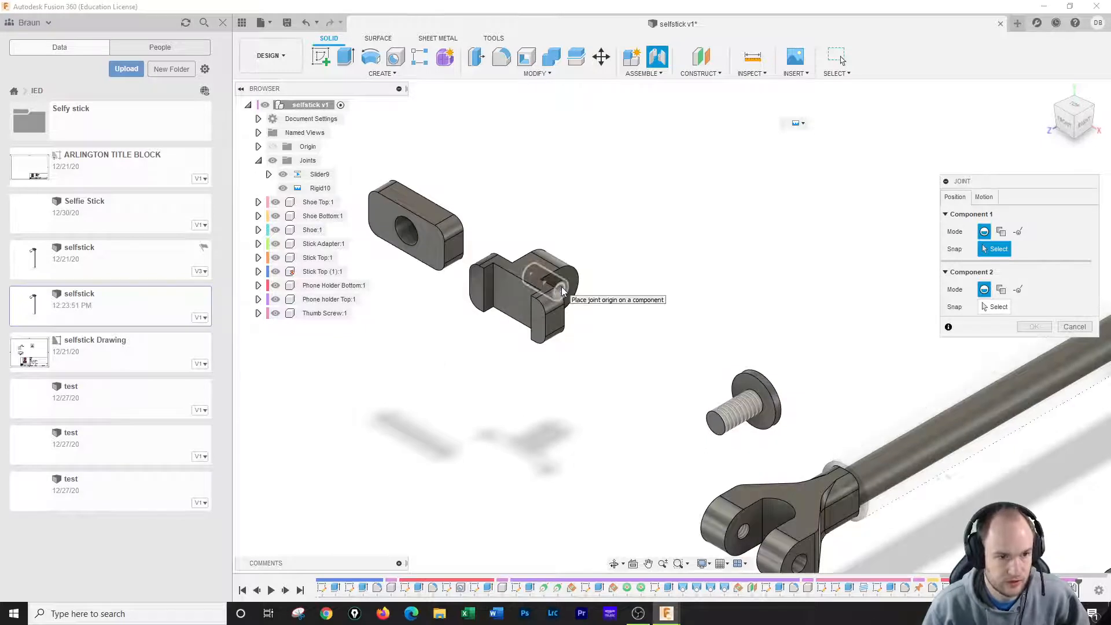
left_click(562, 292)
left_click(1060, 108)
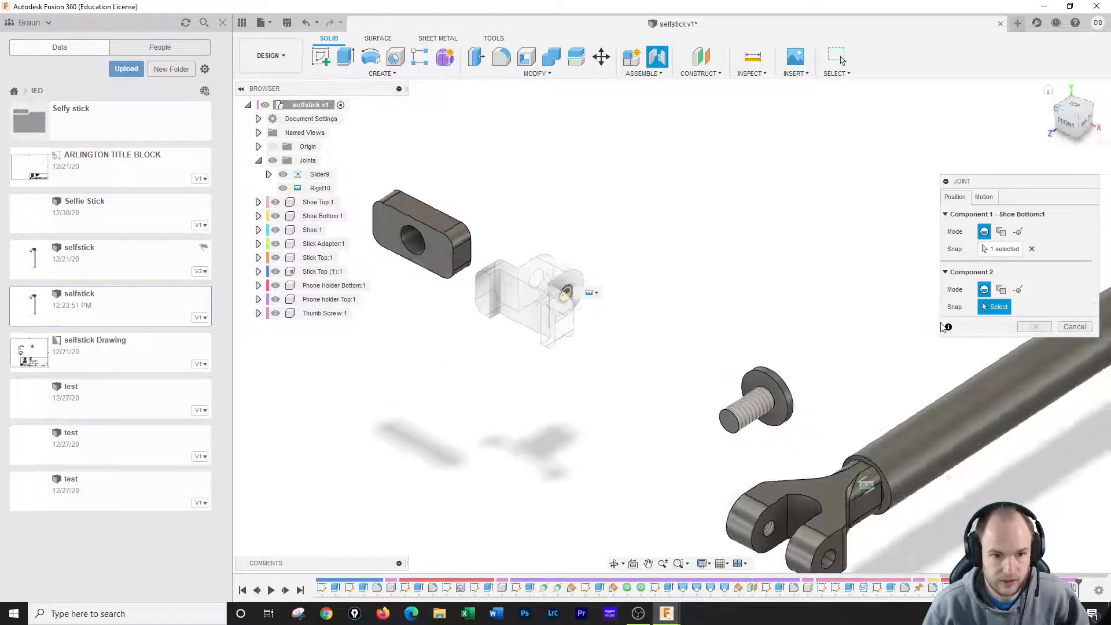
middle_click_drag(1032, 417, 627, 483)
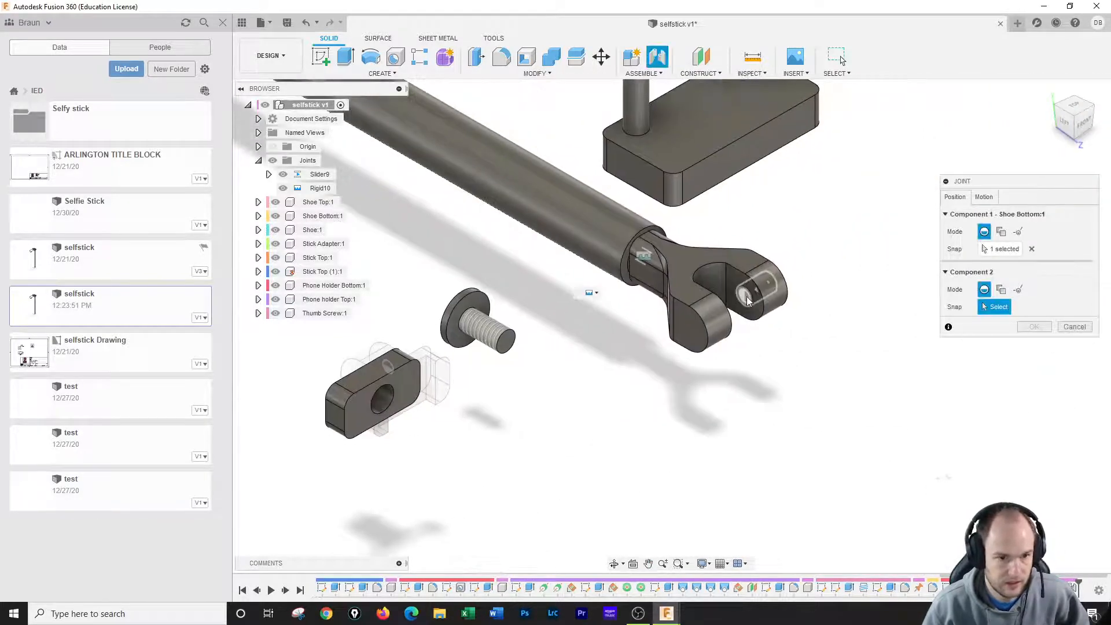
left_click(745, 300)
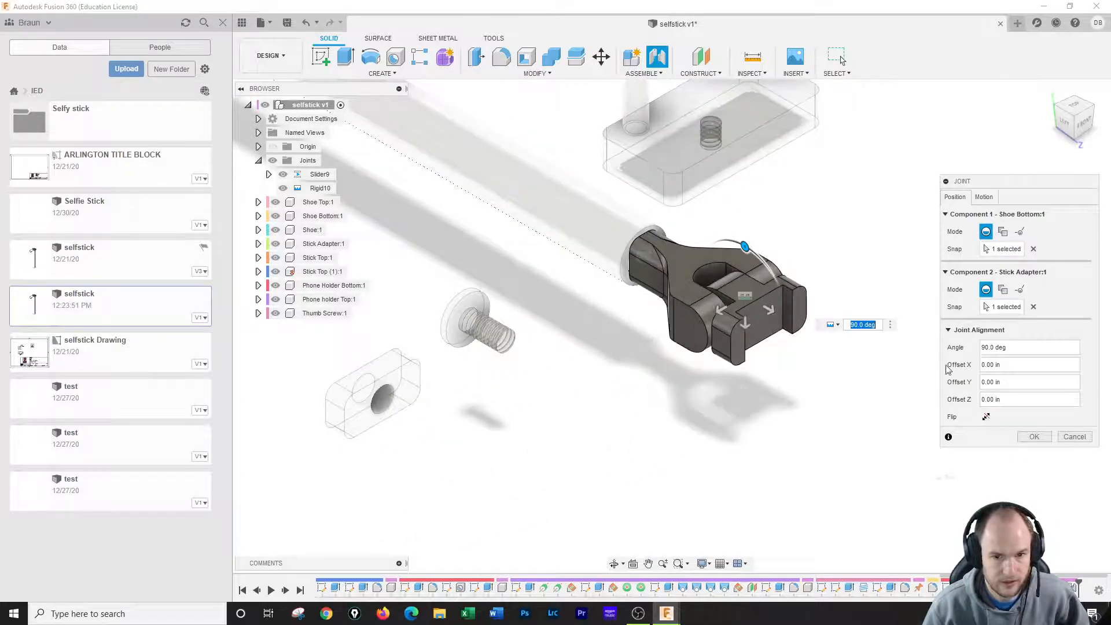
Make the joint between Shoe Bottom and Stick Adapter revolute about the Z axis and create it.
left_click(984, 197)
left_click(1001, 215)
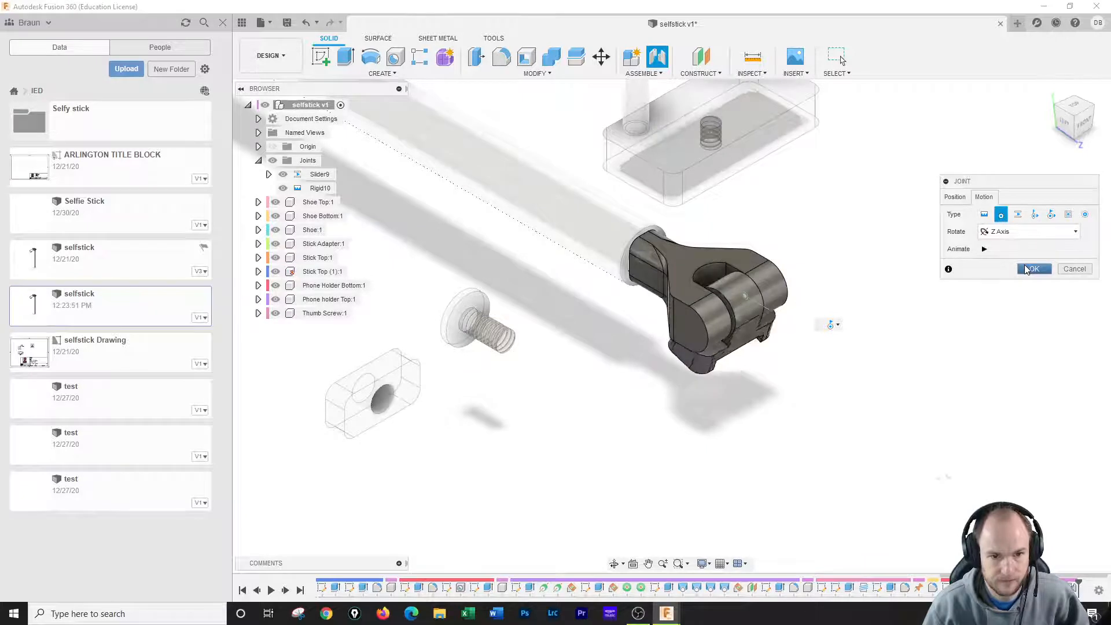
left_click(1031, 269)
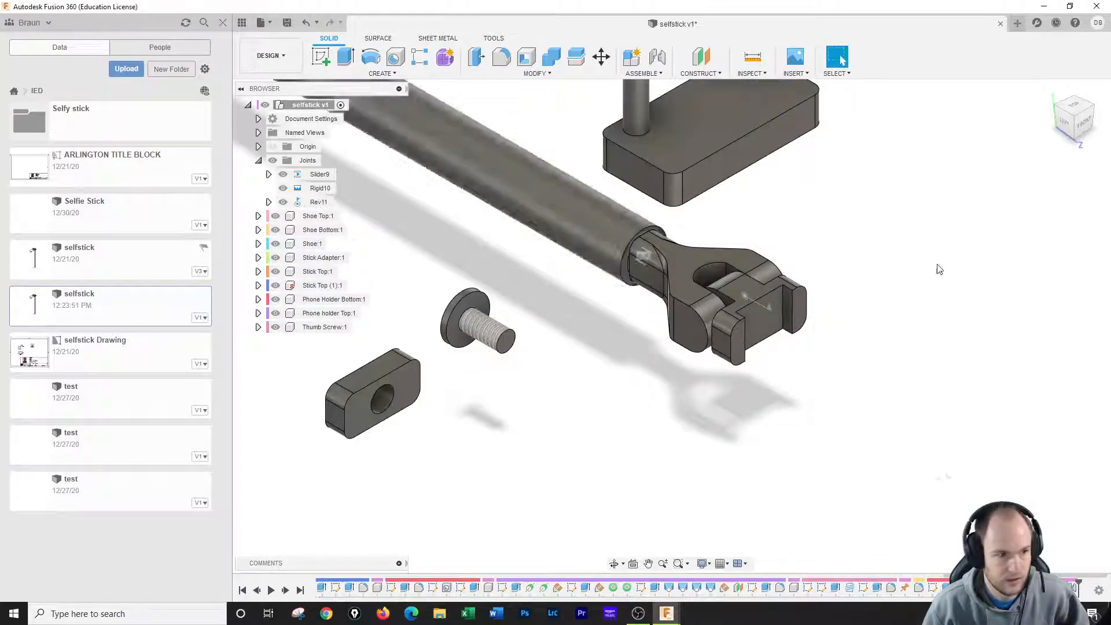
Enable the minimum and maximum rotation limits of the revolute joint and set both to -90 deg.
left_click(341, 203)
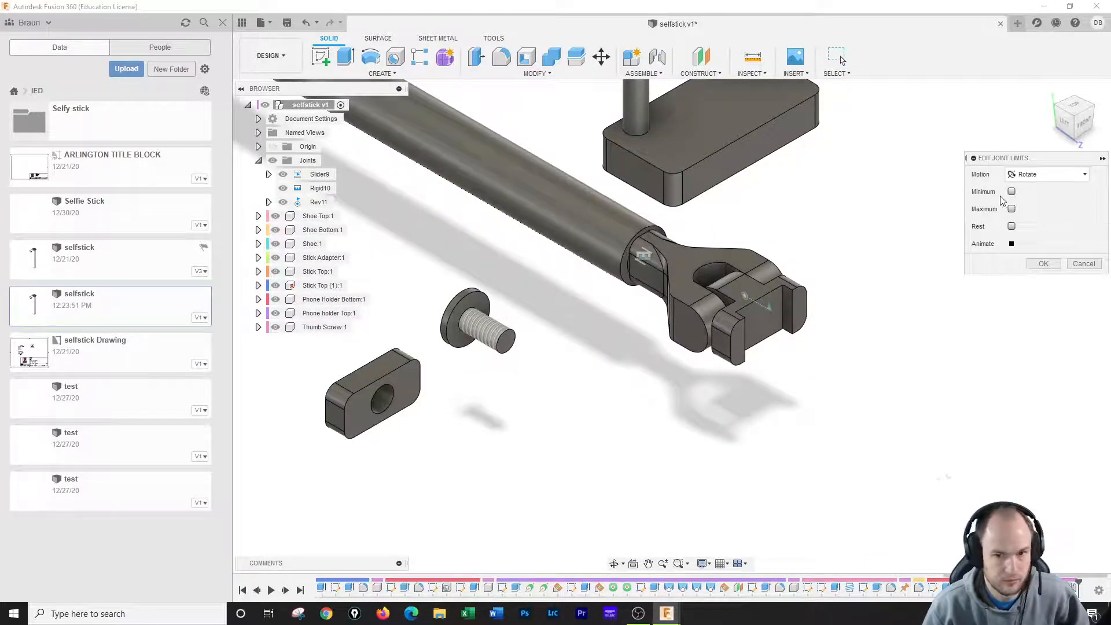
left_click(1012, 192)
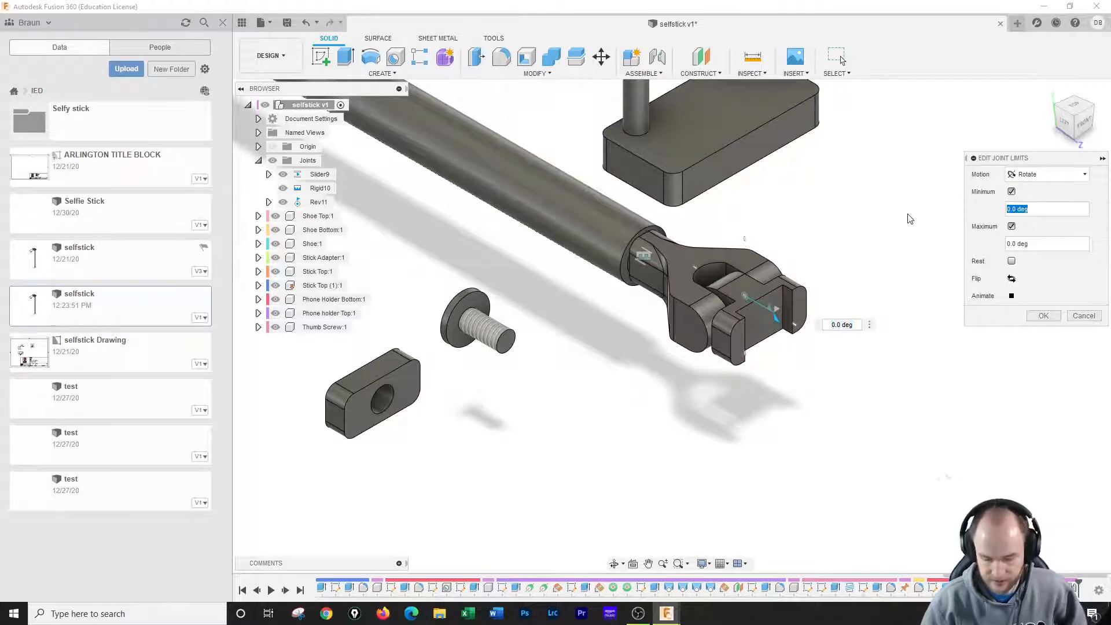
key("Return")
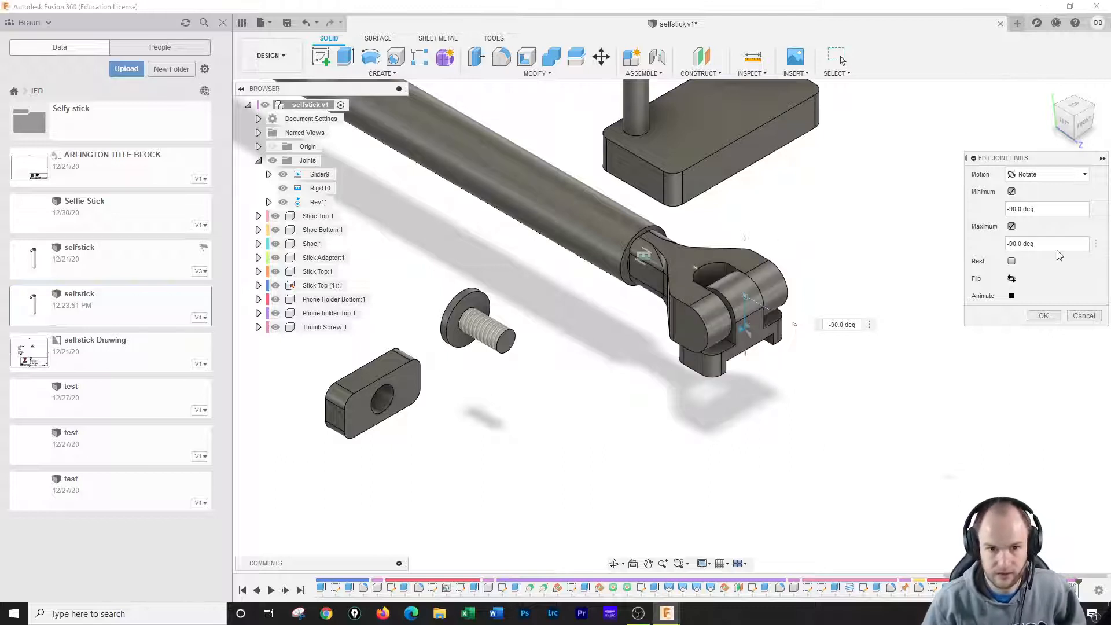
left_click(1043, 316)
Edit the revolute joint's limits again, with the minimum at -90 deg and the maximum at 90 deg.
right_click(335, 201)
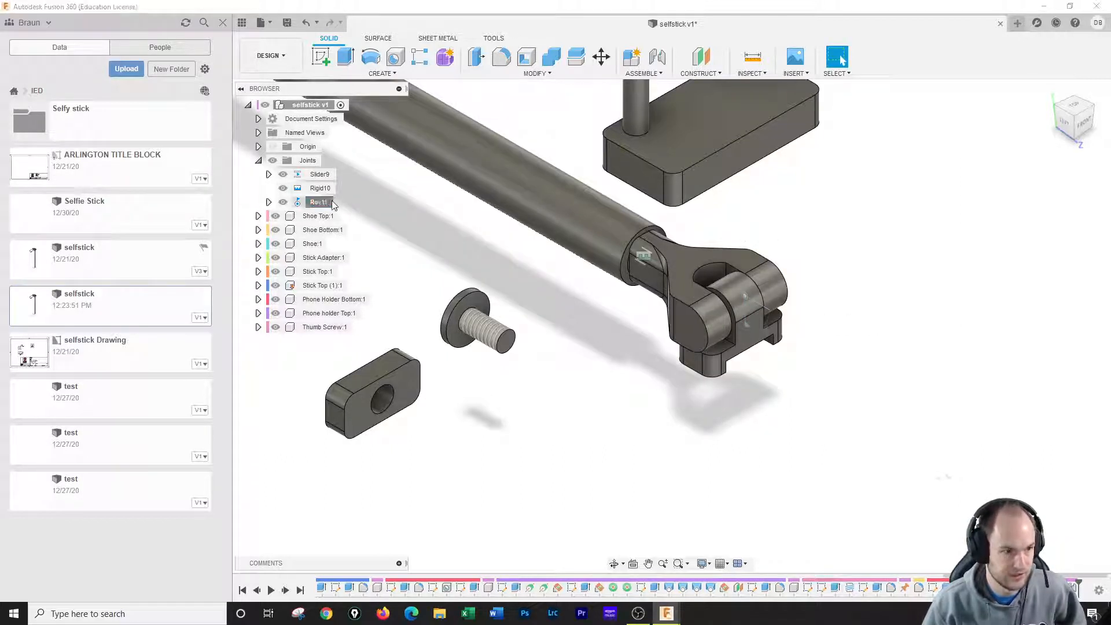
left_click(345, 204)
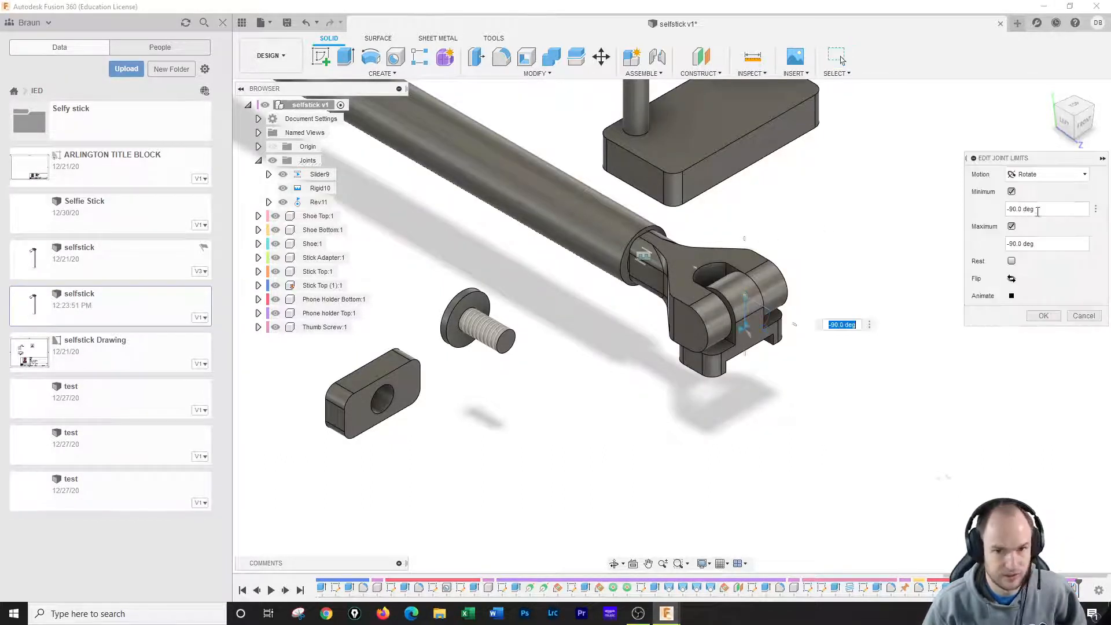
left_click(1009, 210)
type("9")
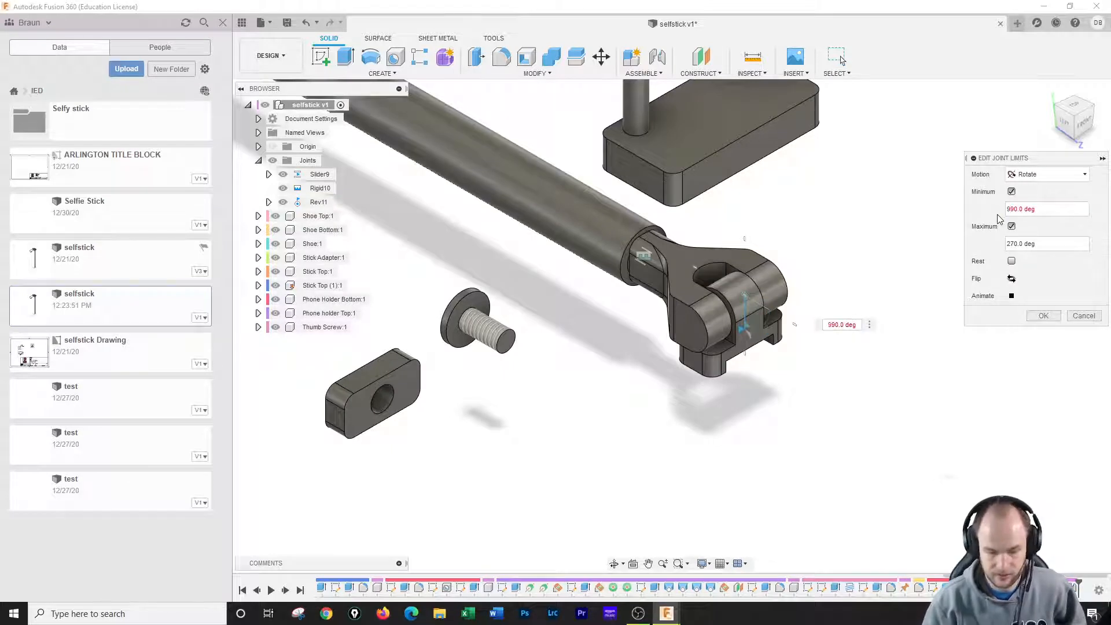
key("BackSpace")
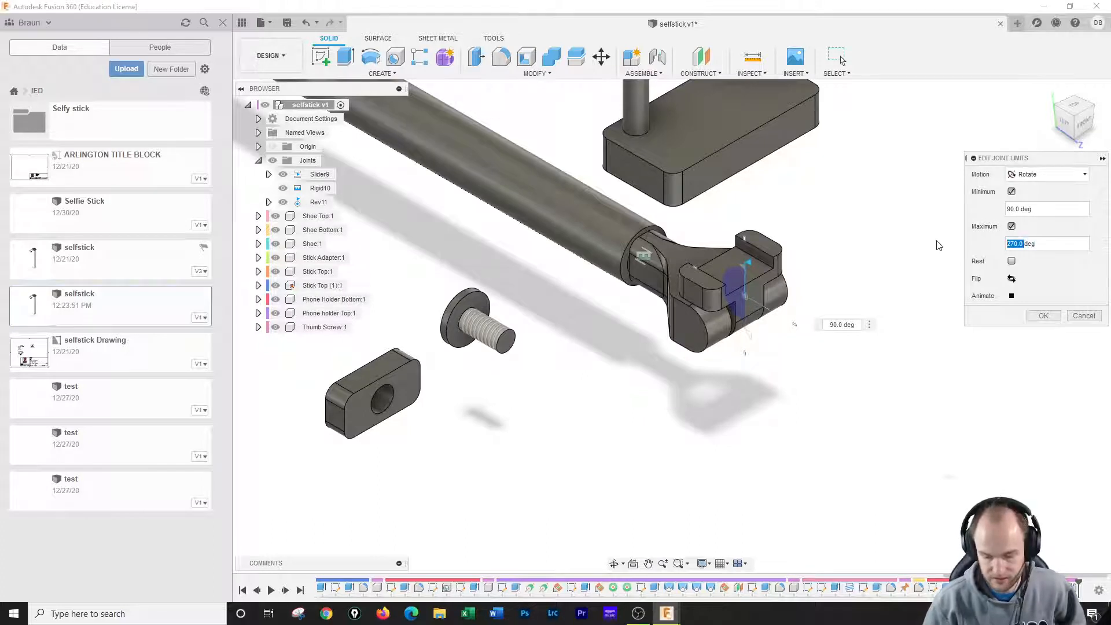
type("-90")
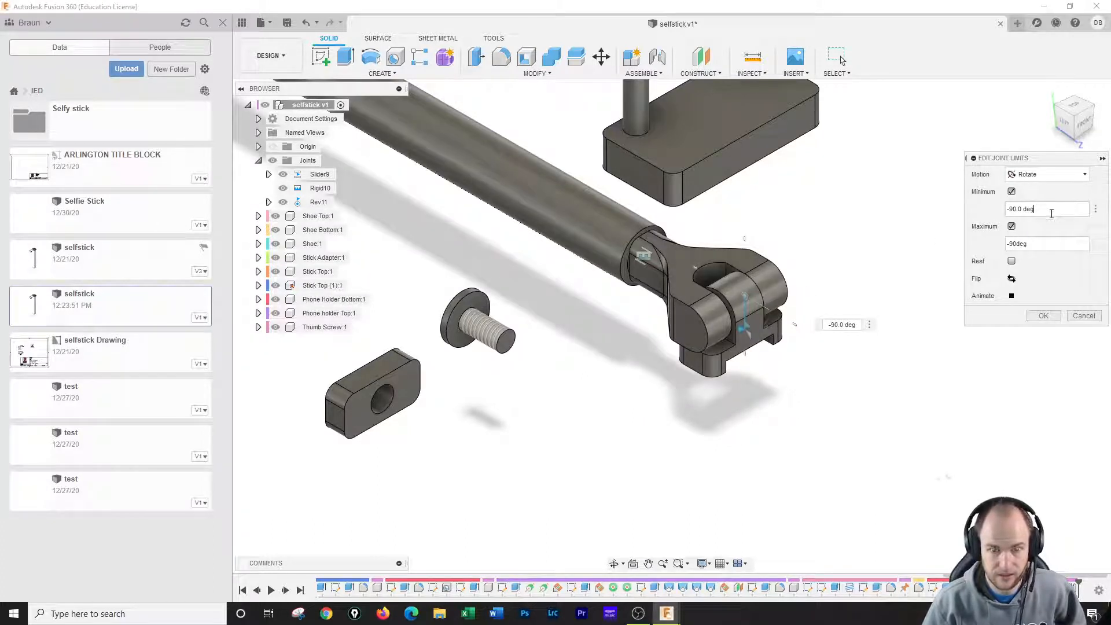
left_click(1011, 247)
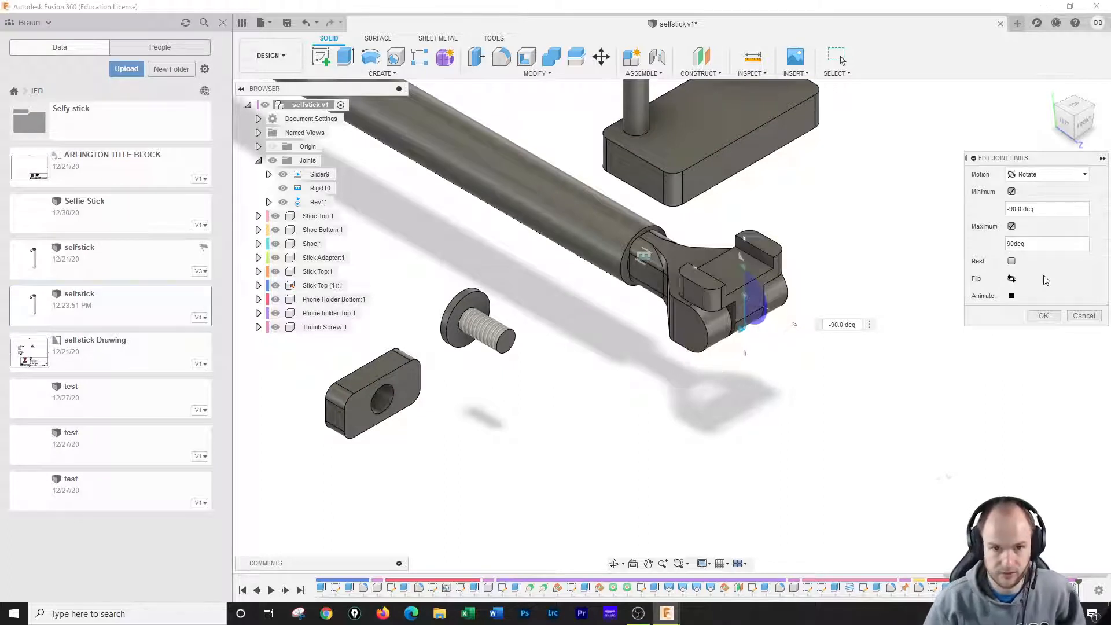
left_click(1039, 316)
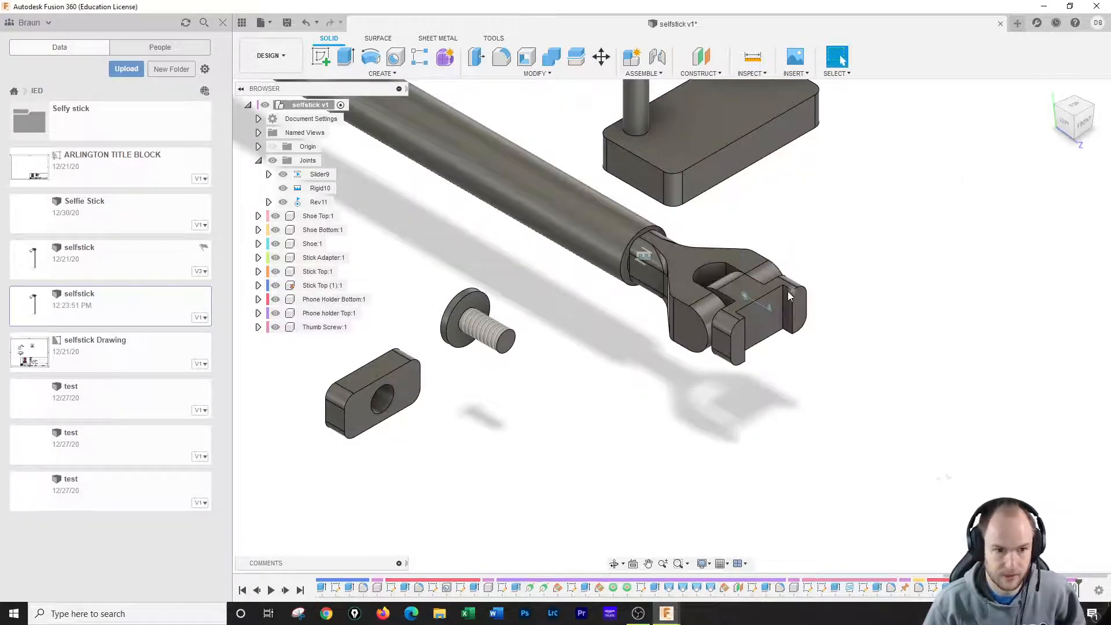
Swing Shoe Bottom in the fork and slide the inner tube out and back in to test both joints' motion.
left_click_drag(790, 296, 348, 603)
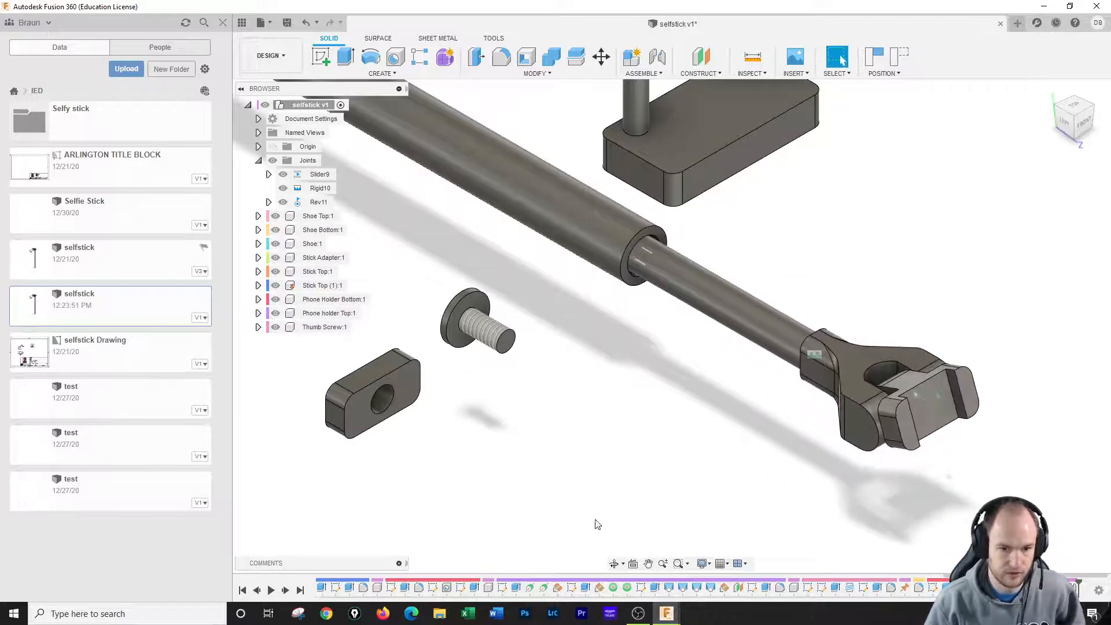
left_click_drag(911, 434, 626, 198)
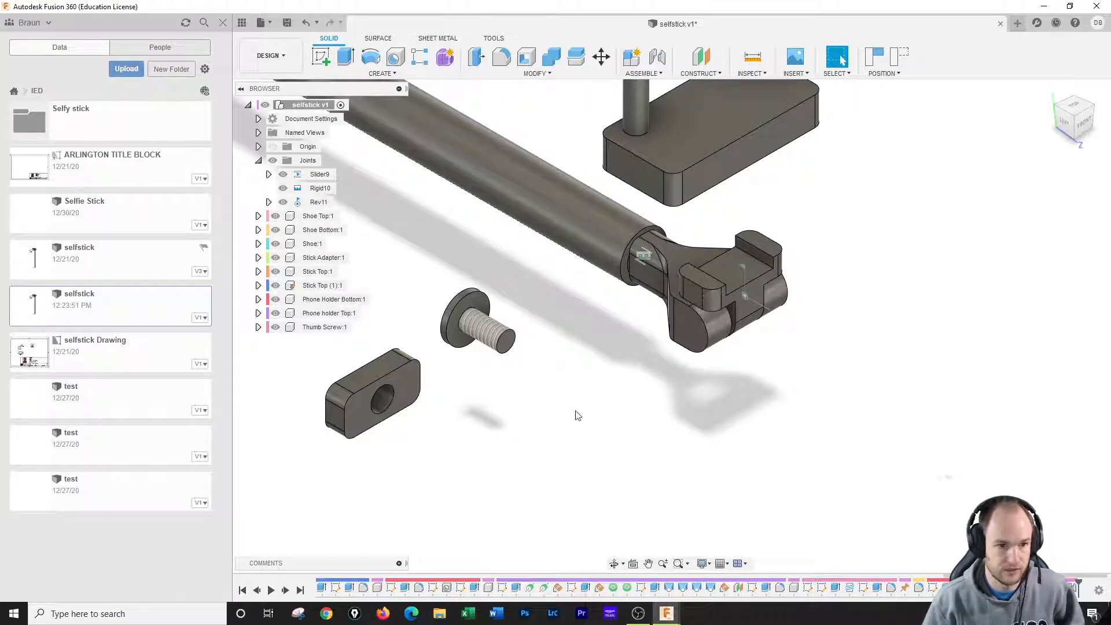
scroll(570, 385, "down", 5)
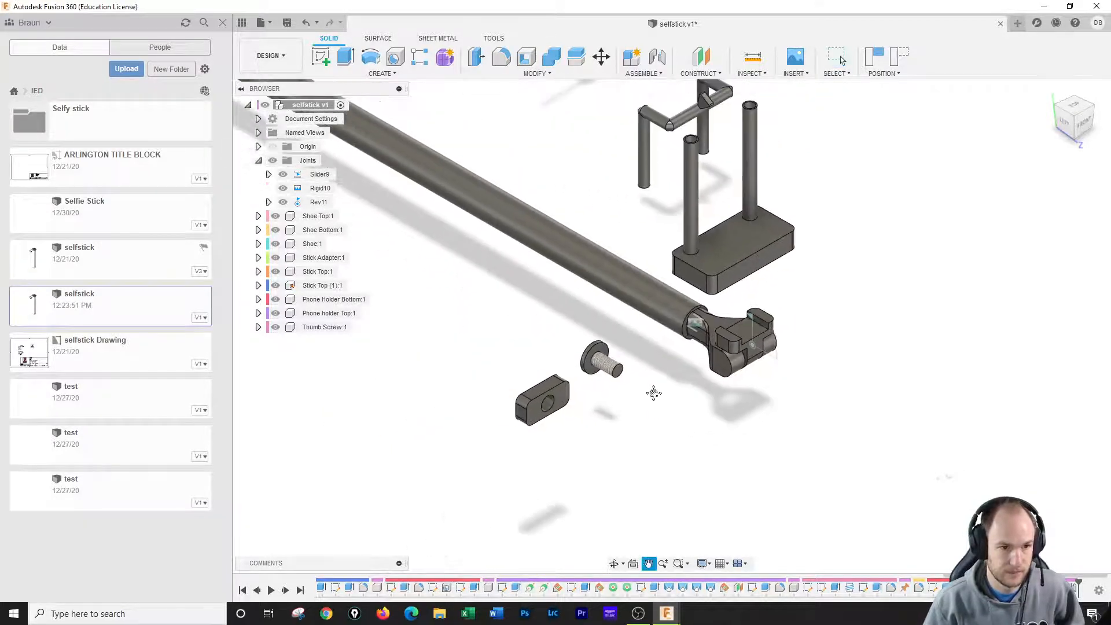
Capture the moved components' position and create a rigid joint seating the Shoe screw's head against the round hole in Shoe Top.
left_click(643, 73)
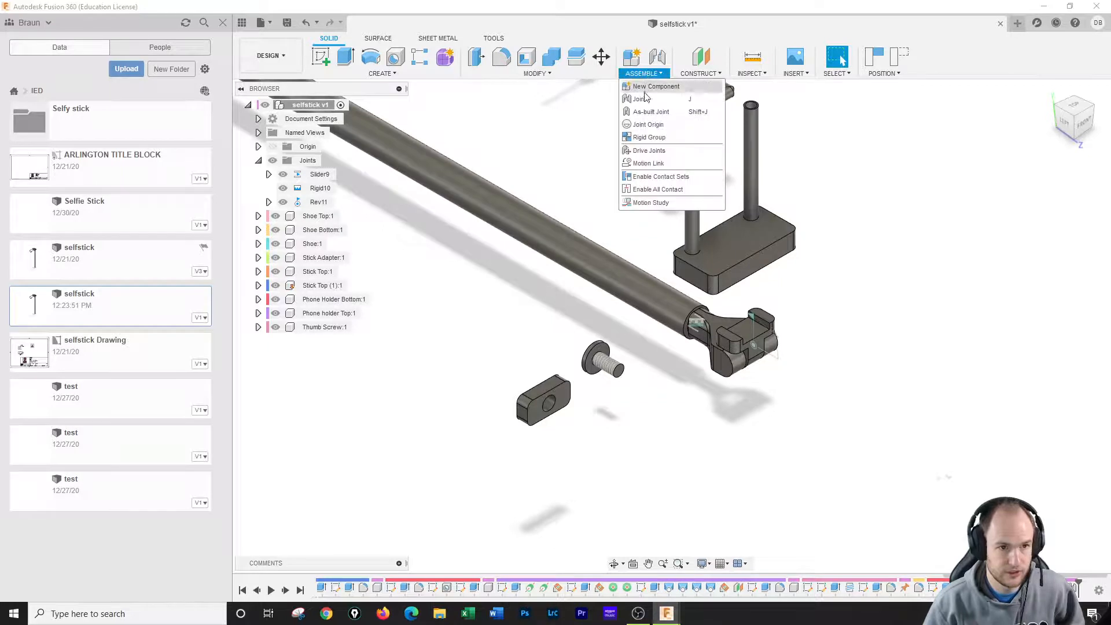
left_click(646, 100)
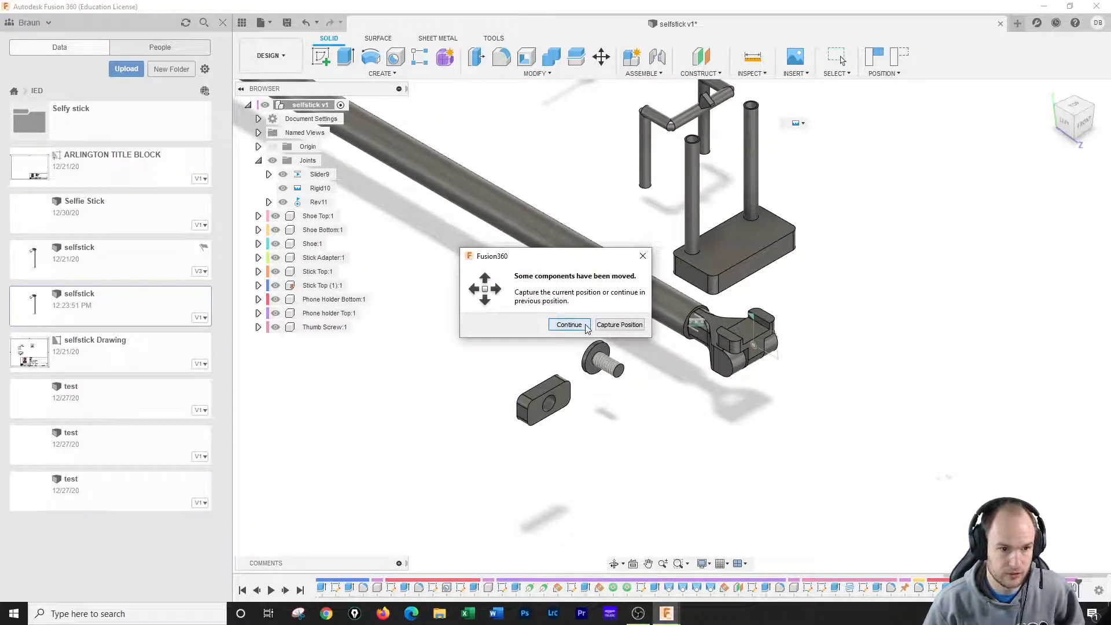
left_click(620, 325)
left_click(984, 197)
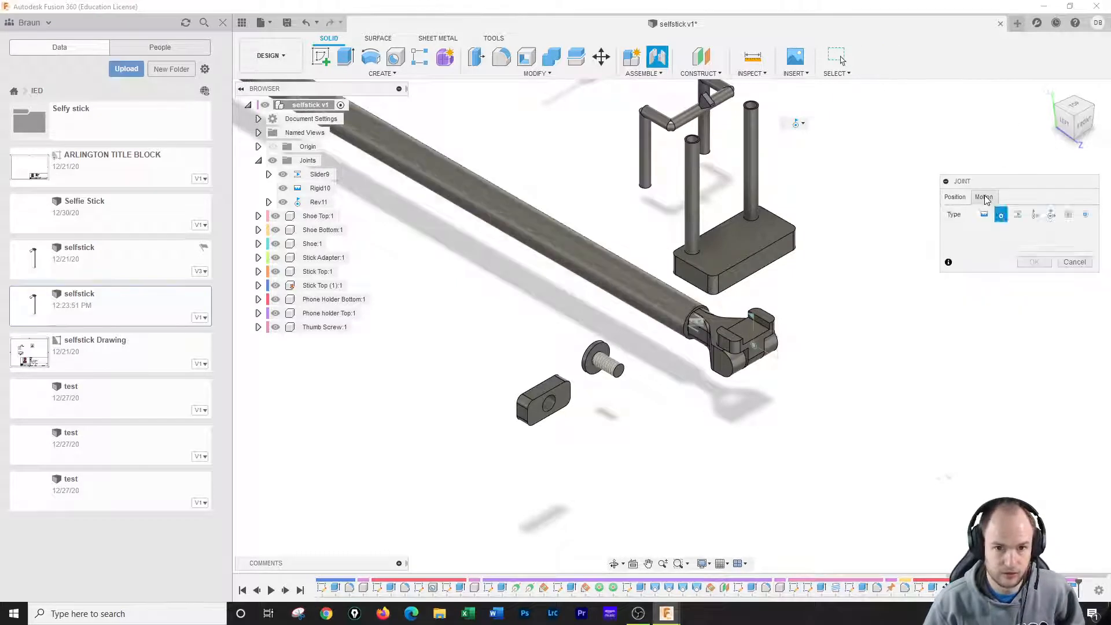
left_click(984, 218)
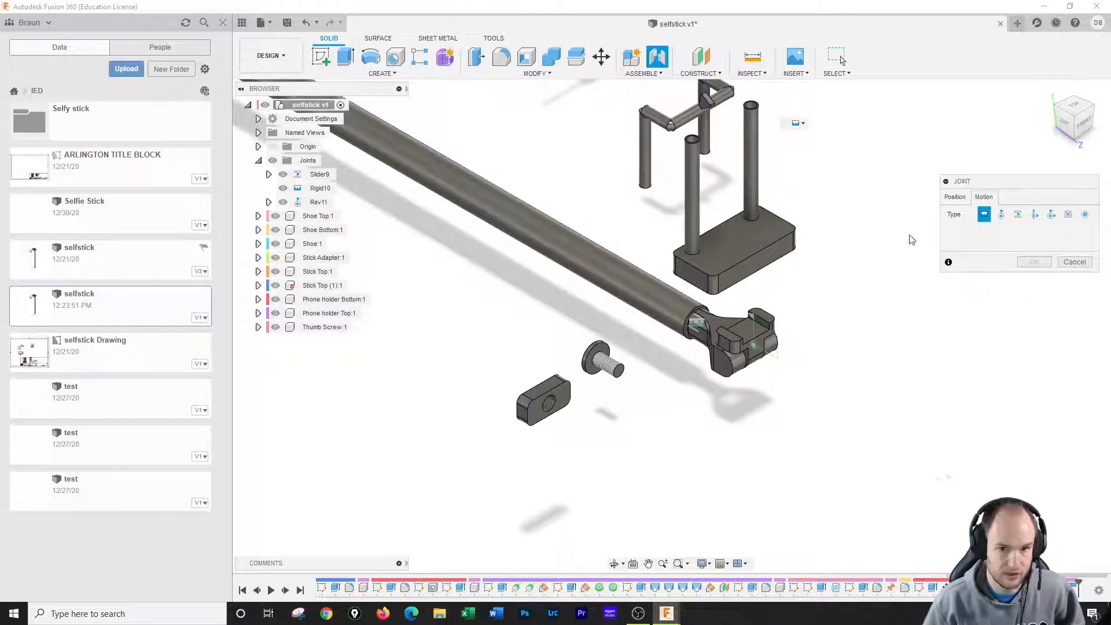
left_click(956, 197)
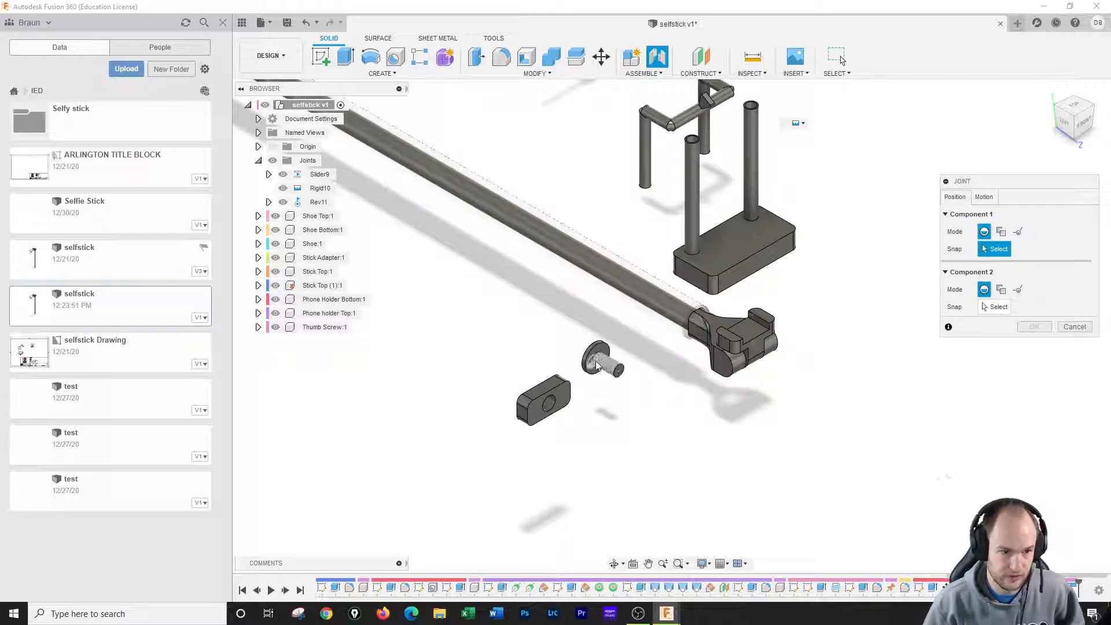
left_click(599, 368)
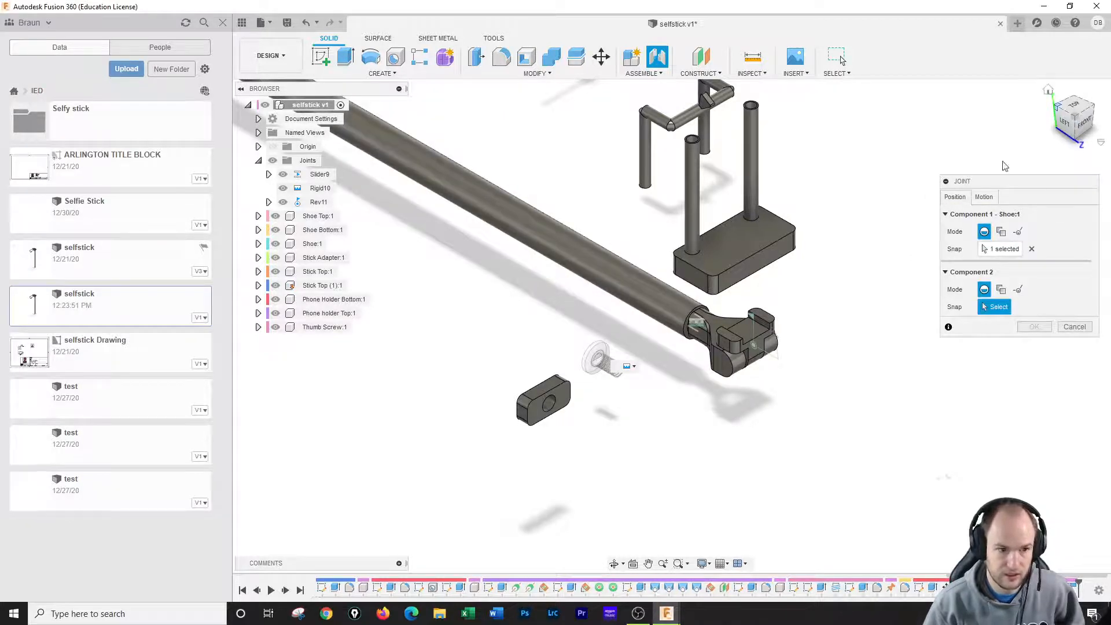
middle_click_drag(1004, 166, 772, 411, "shift")
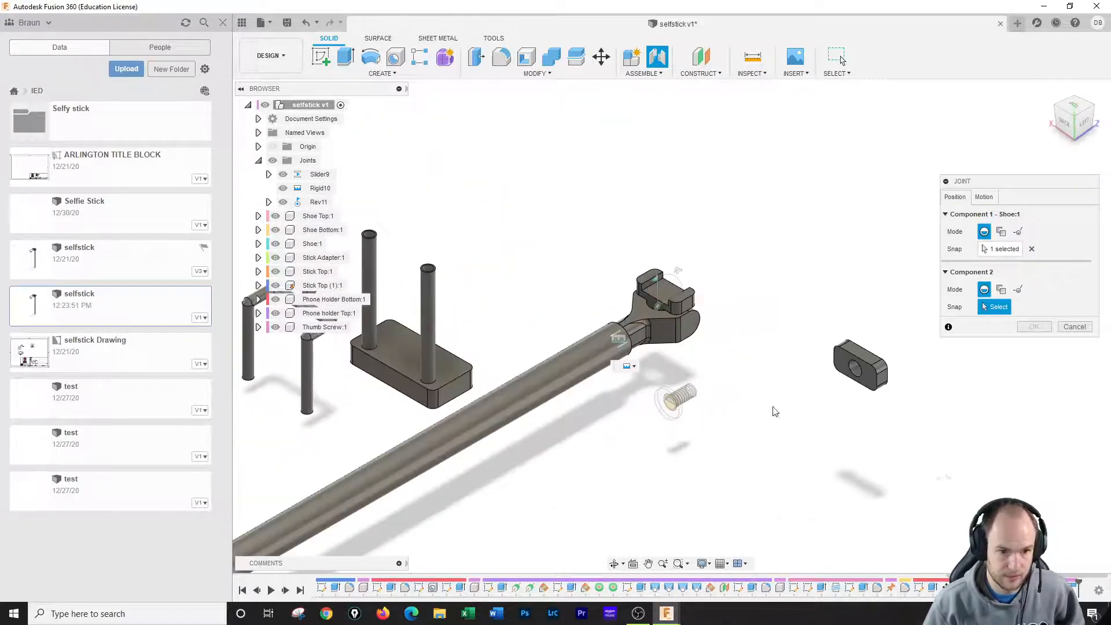
left_click(854, 368)
left_click(1035, 436)
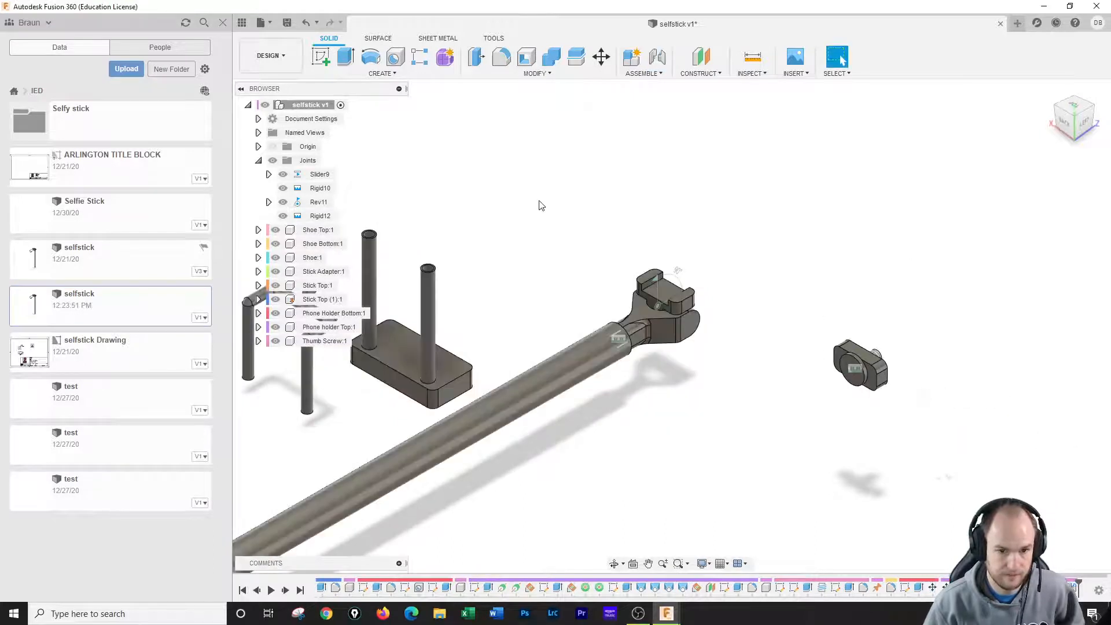
Create a rigid joint matching a rounded corner of Shoe Top to the corresponding upper corner of Shoe Bottom.
left_click(644, 73)
left_click(654, 101)
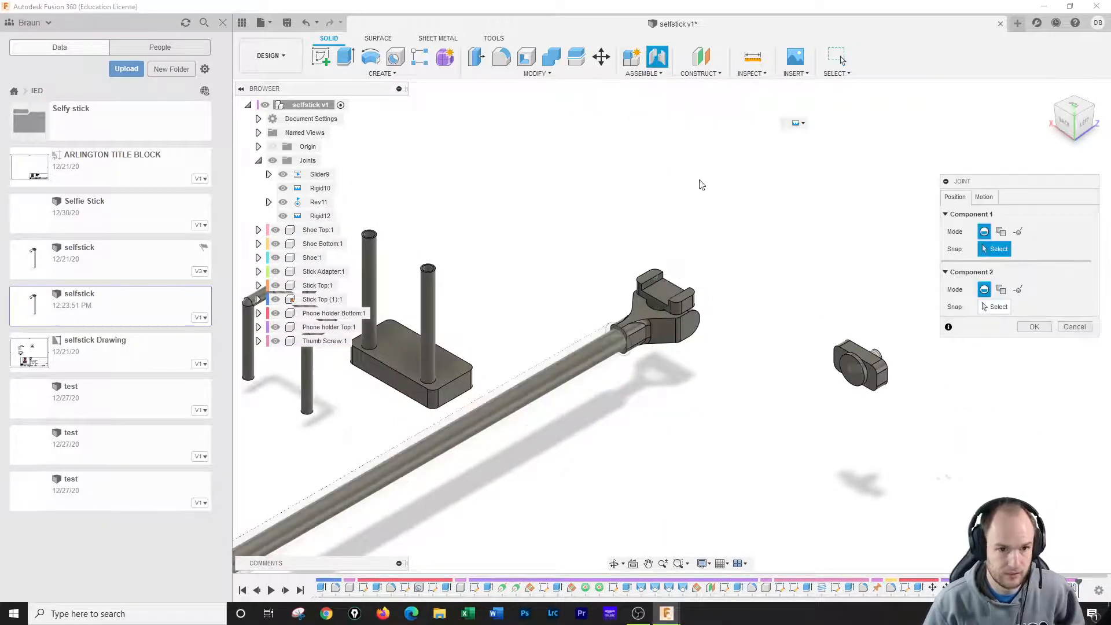
scroll(837, 351, "up", 5)
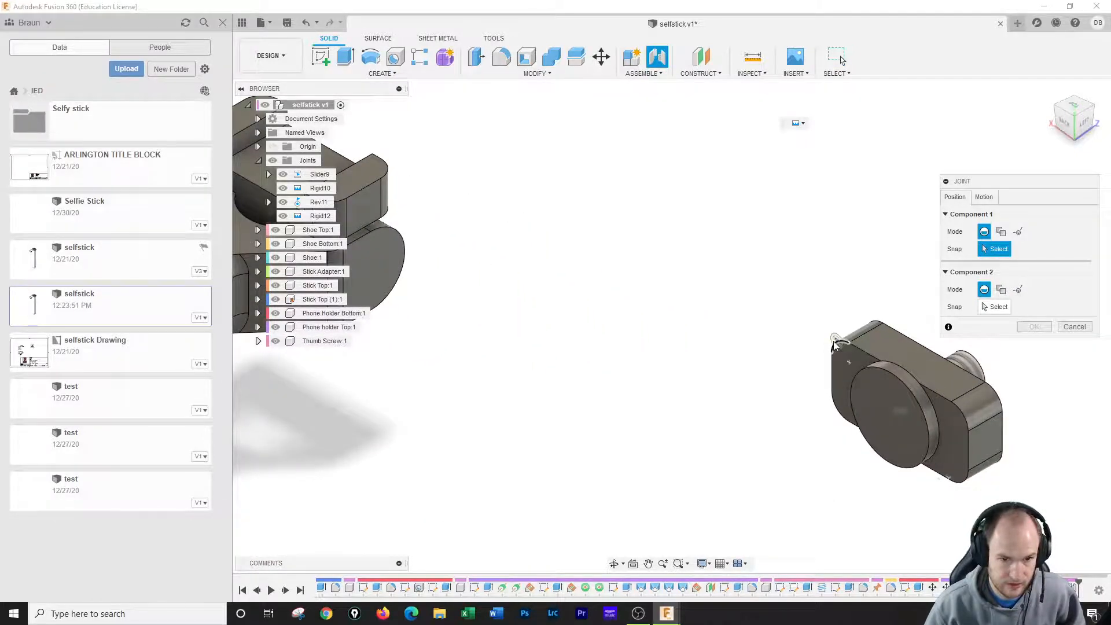
left_click(837, 347)
scroll(579, 341, "down", 2)
middle_click_drag(567, 339, 801, 455)
scroll(602, 322, "up", 5)
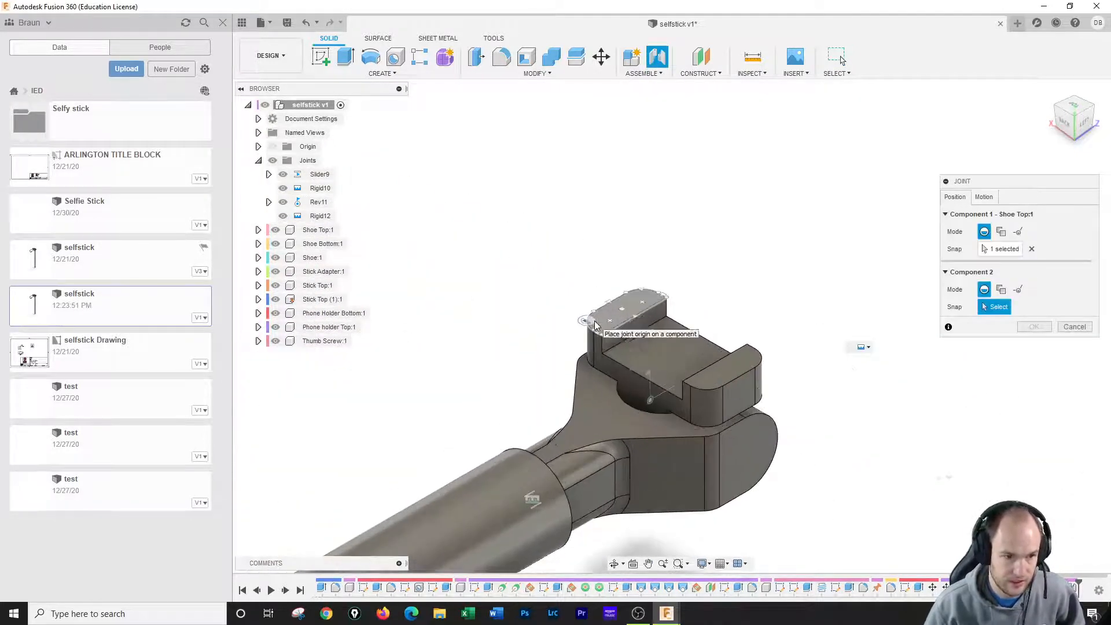
left_click(585, 325)
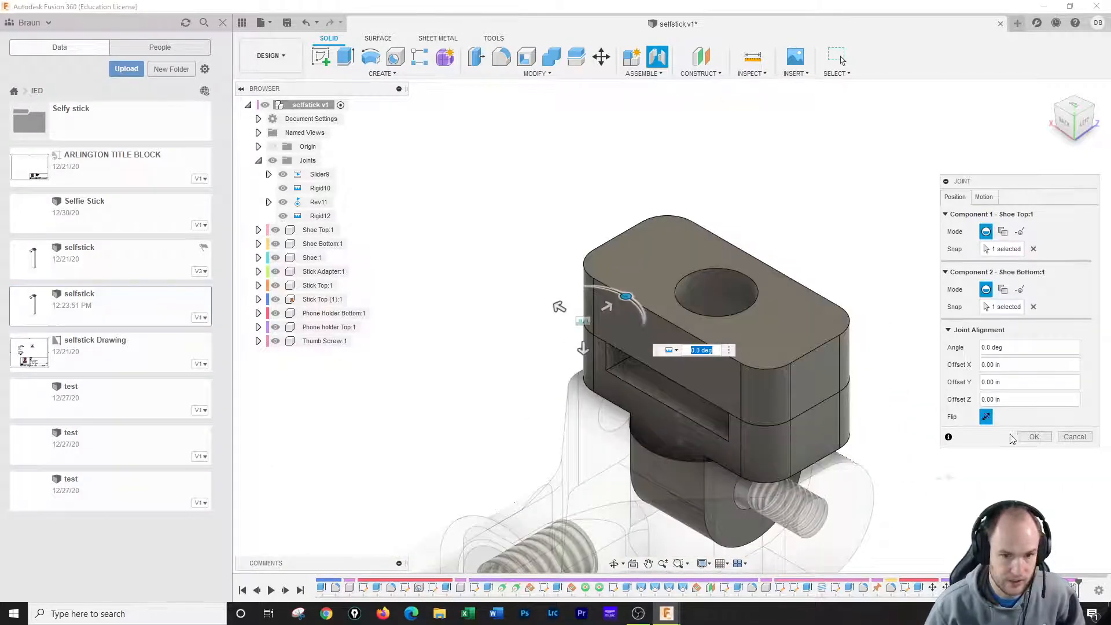
left_click(1034, 437)
Create a rigid joint between the hole on Shoe Top's upper face and the hole in the underside of Phone Holder Bottom.
scroll(971, 375, "down", 8)
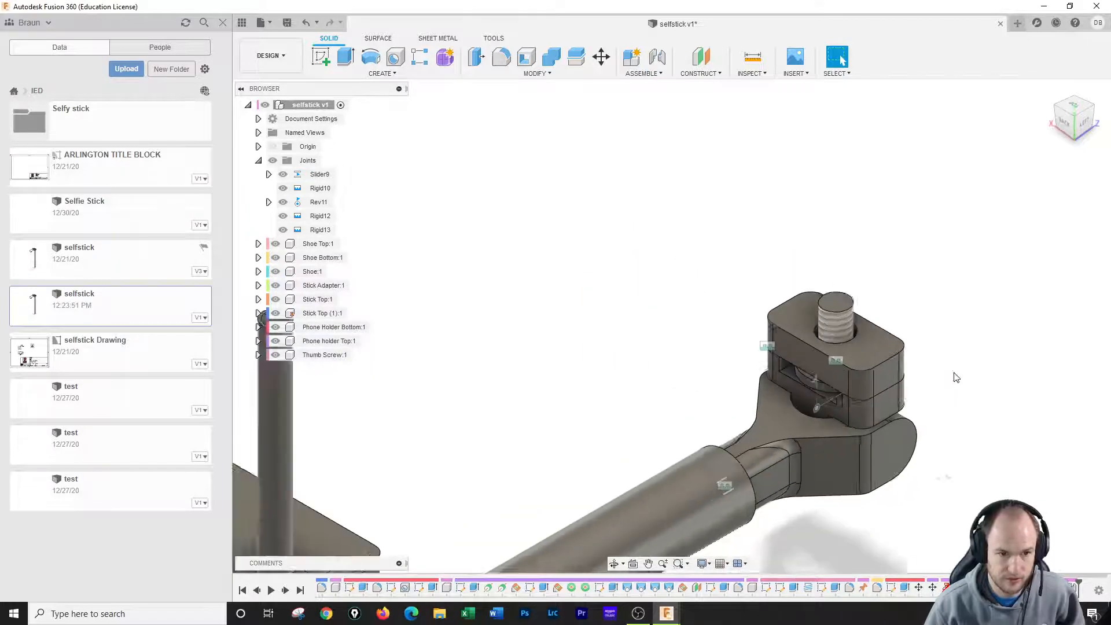
left_click(644, 73)
left_click(641, 85)
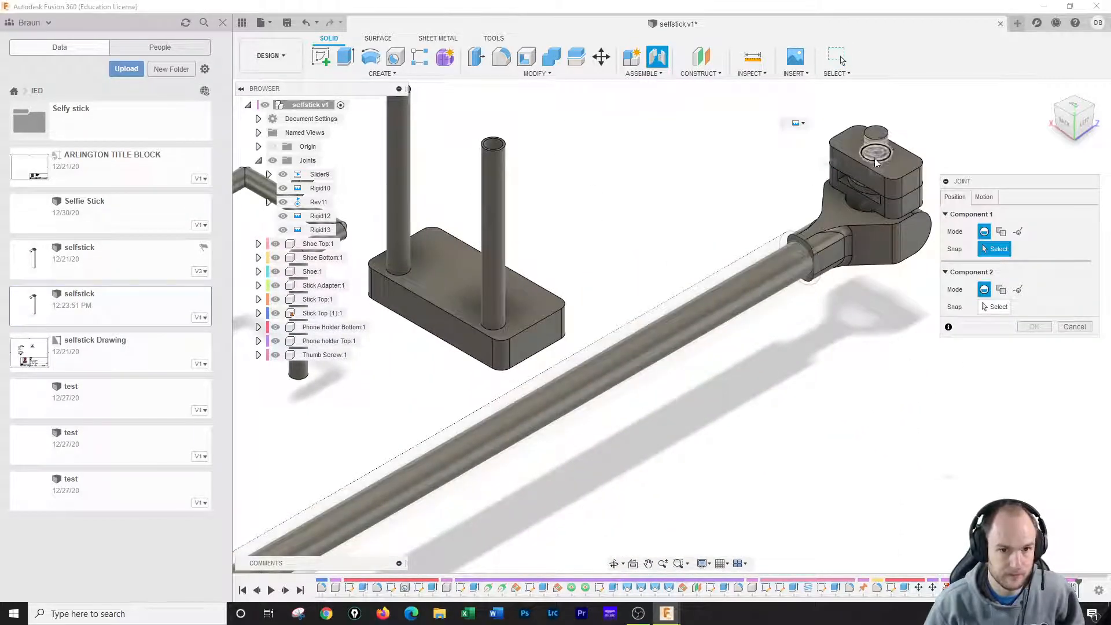
left_click(875, 162)
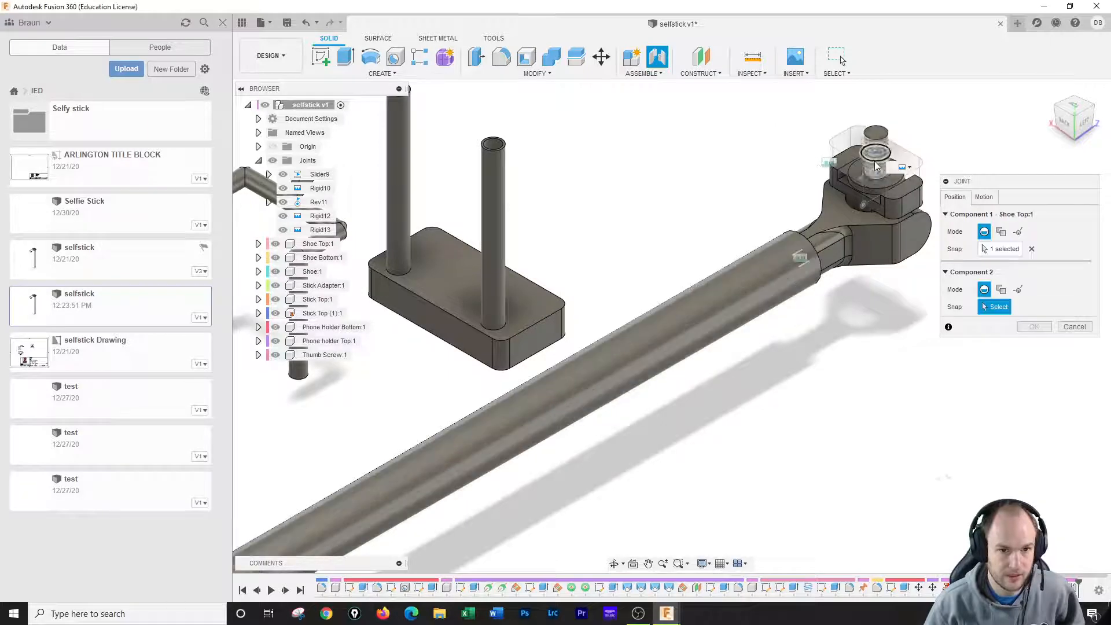
left_click(1058, 135)
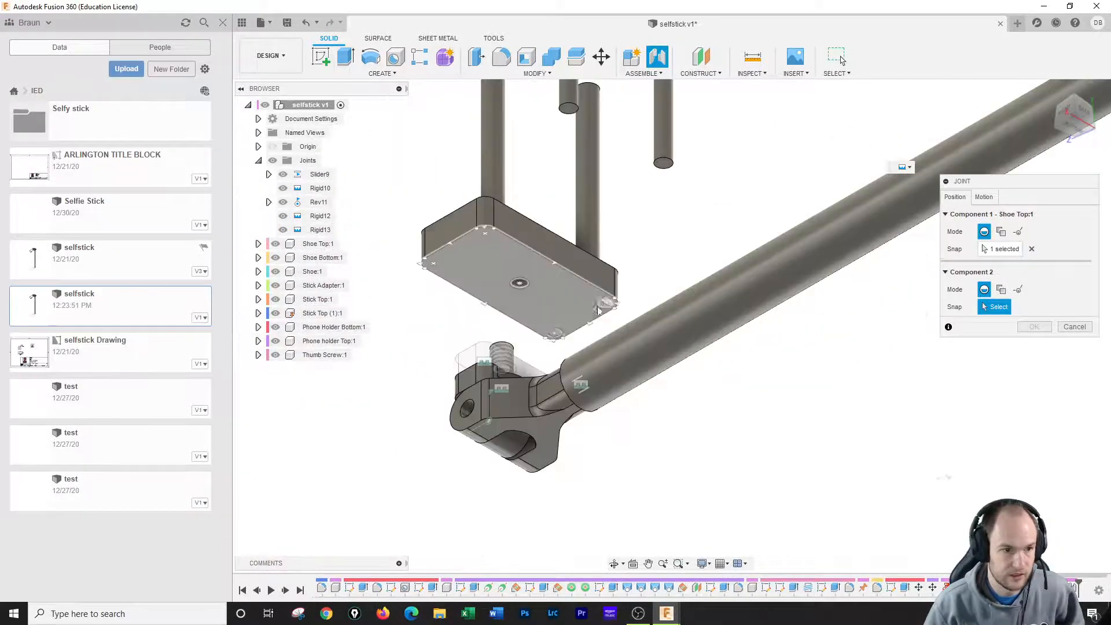
left_click(524, 285)
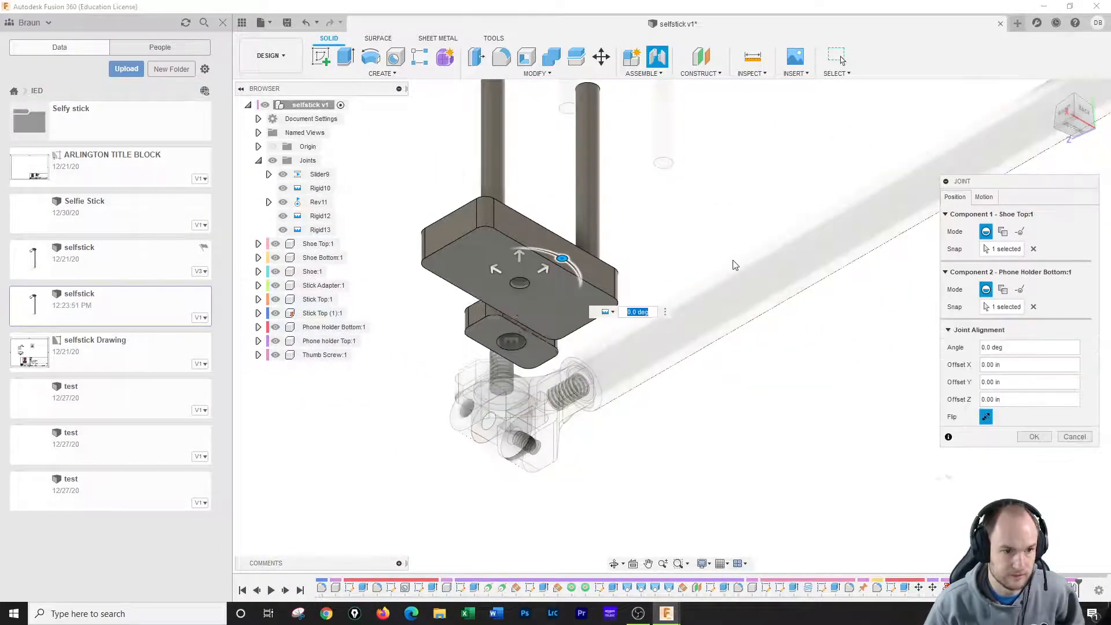
left_click(1035, 437)
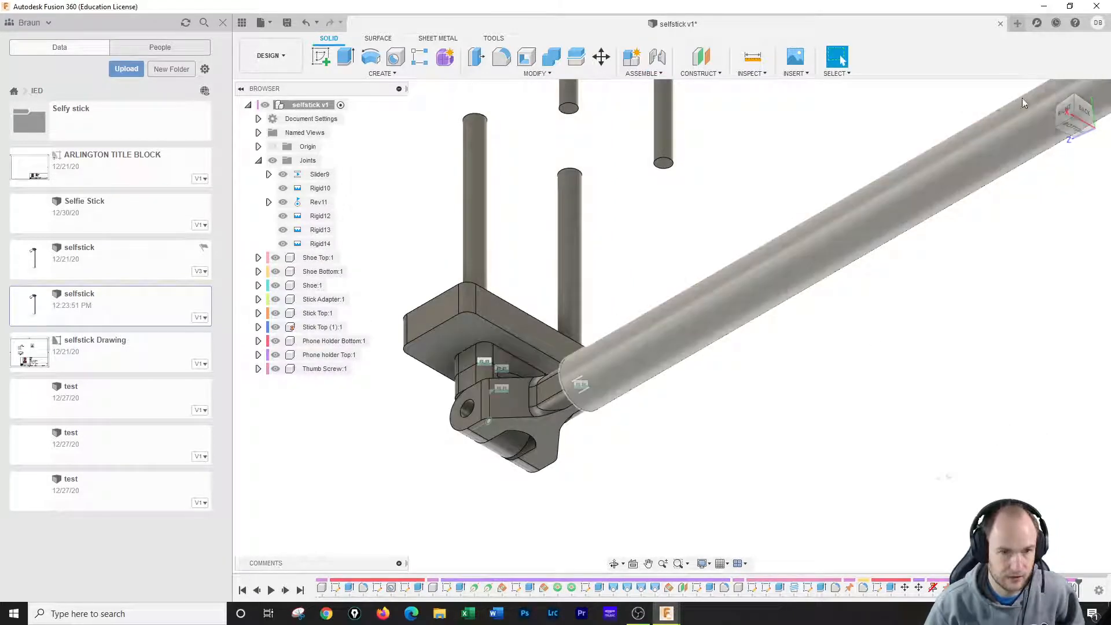
Create a rigid joint seating Thumb Screw, at the base of its head, in the side hole of Stick Adapter's fork.
left_click(1049, 90)
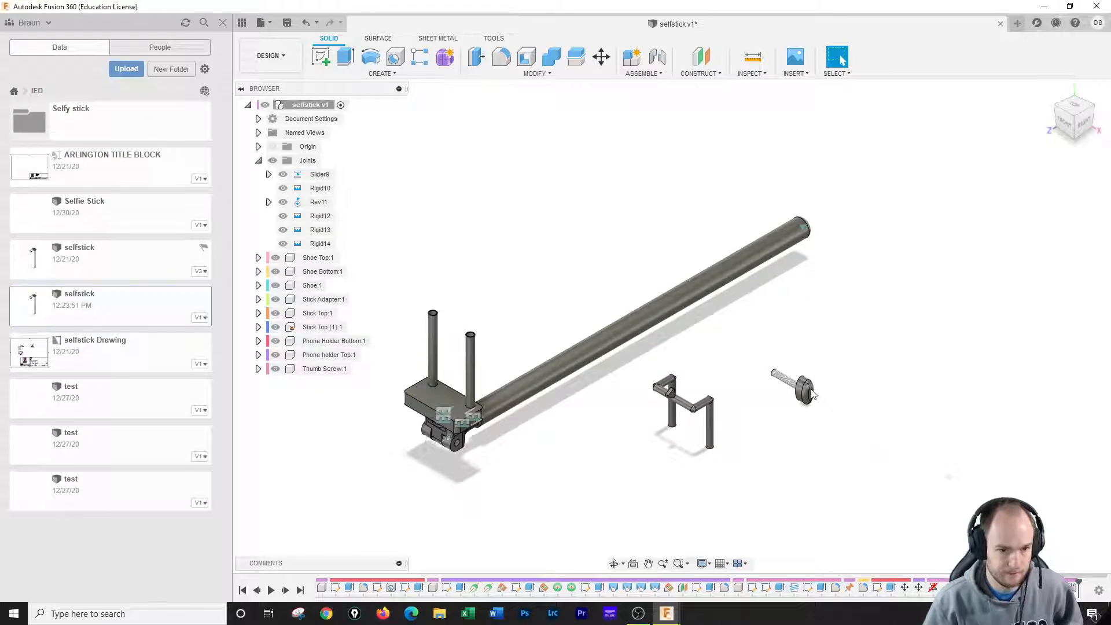
left_click(643, 74)
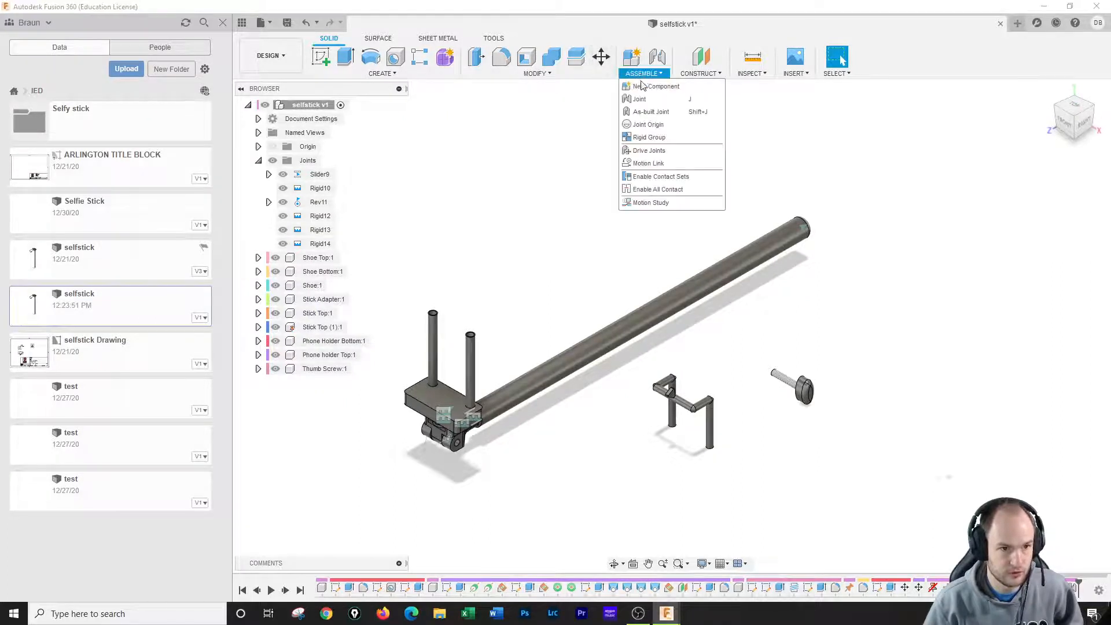
left_click(640, 99)
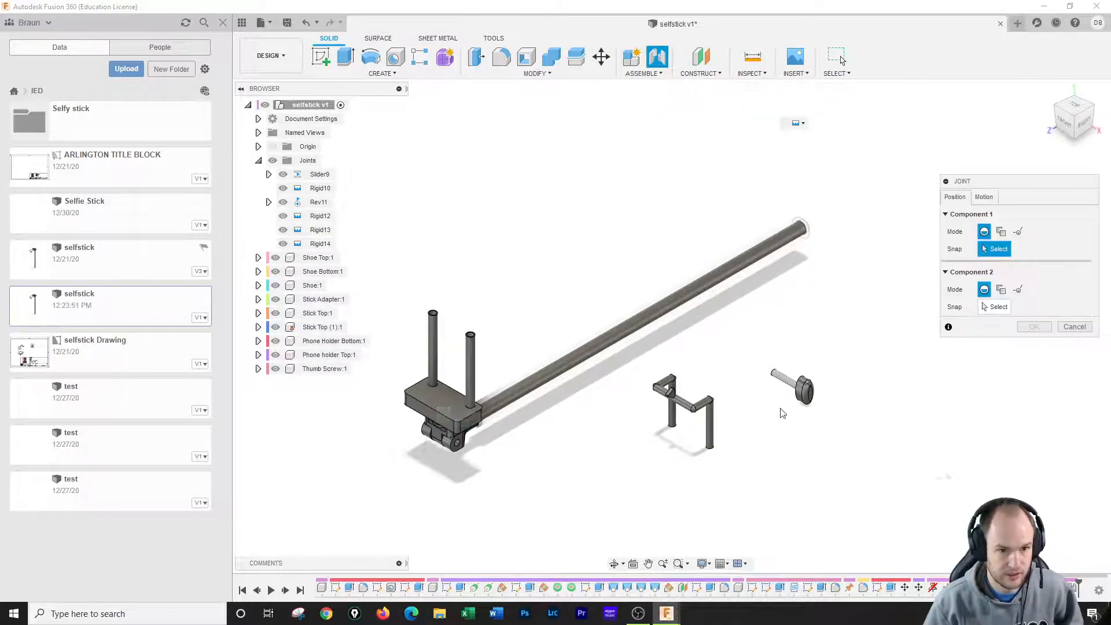
left_click(1061, 110)
scroll(689, 313, "up", 5)
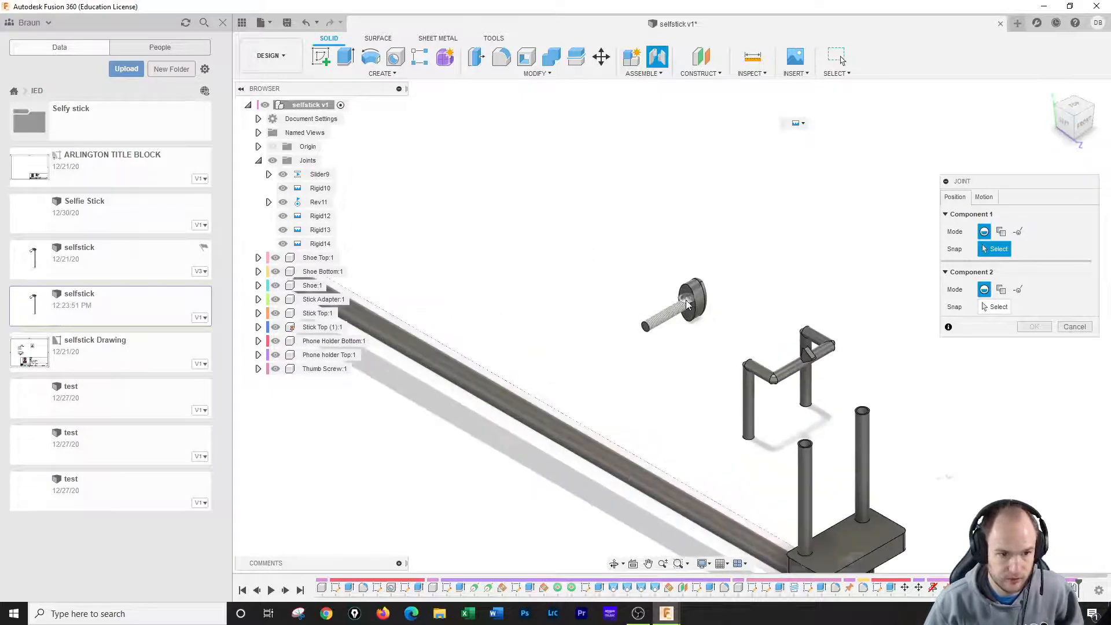
left_click(689, 313)
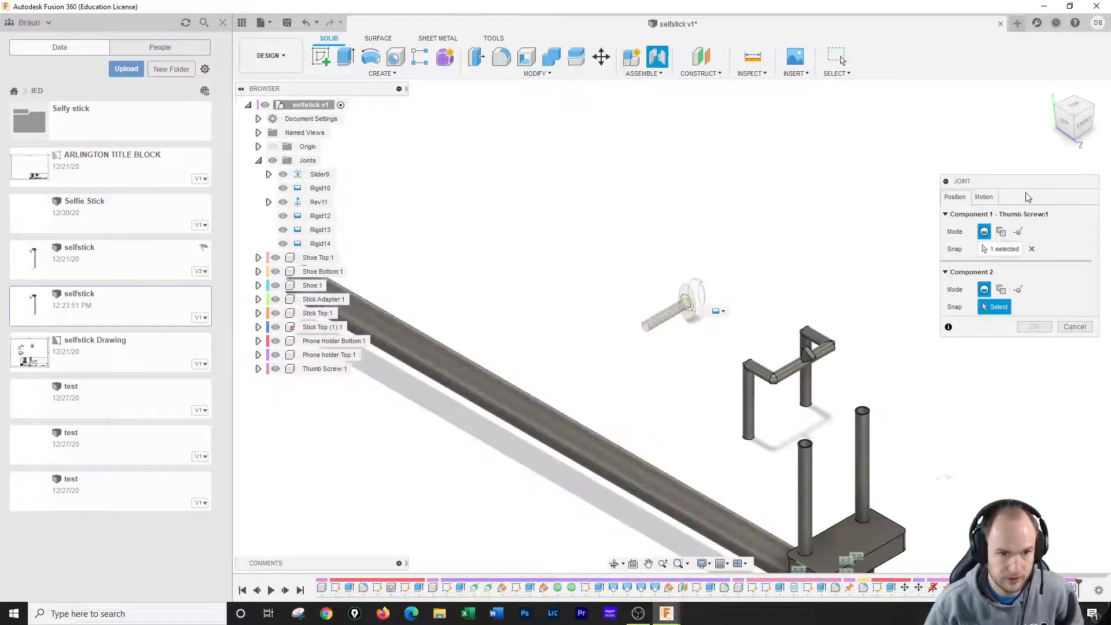
left_click(1094, 106)
middle_click_drag(388, 554, 570, 461)
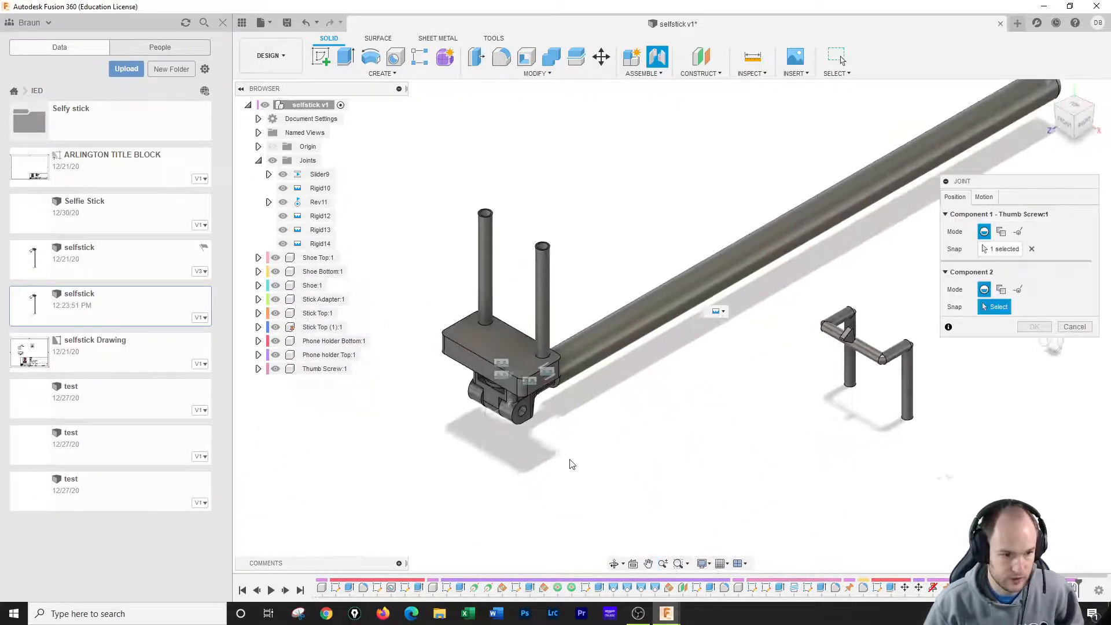
left_click(531, 414)
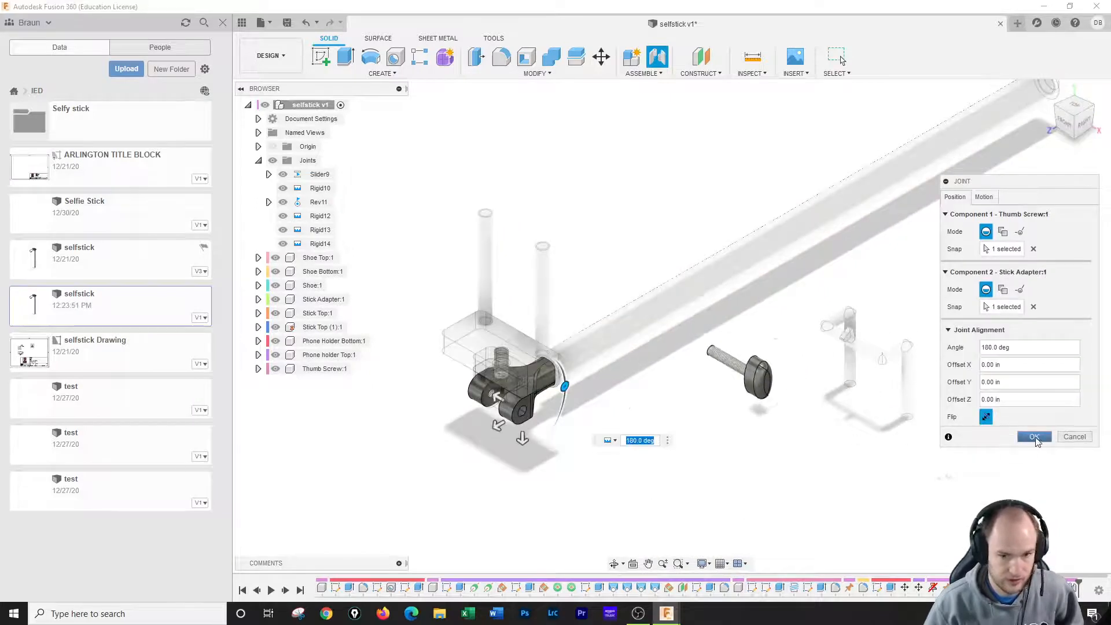
left_click(1035, 438)
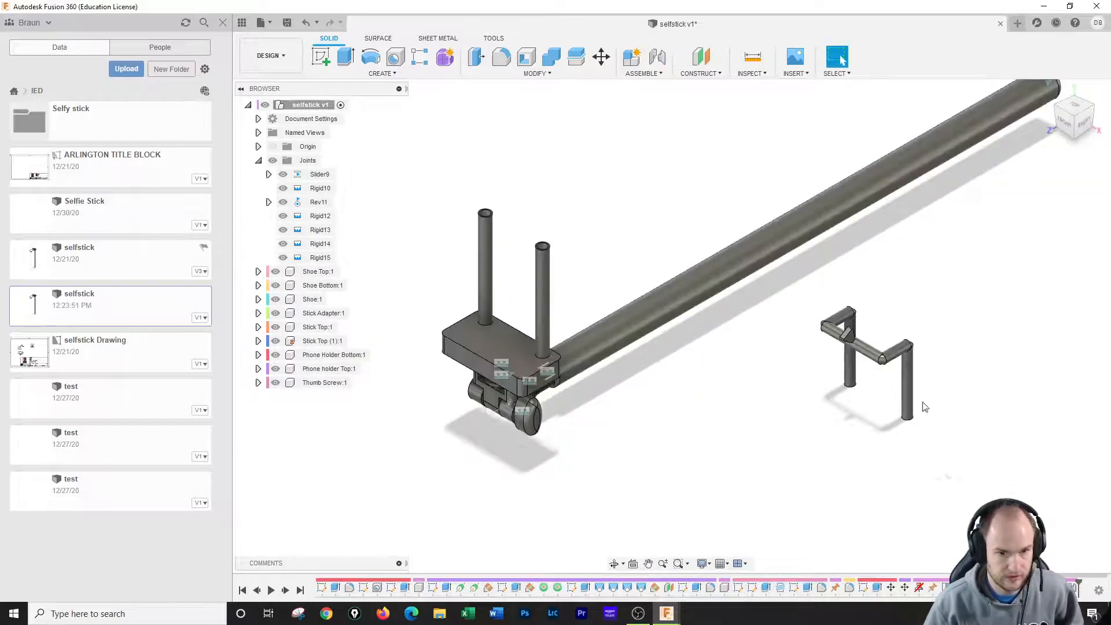
Create a slider joint between the lower end of a Phone holder Top leg and the top of the matching Phone Holder Bottom tube.
left_click(646, 74)
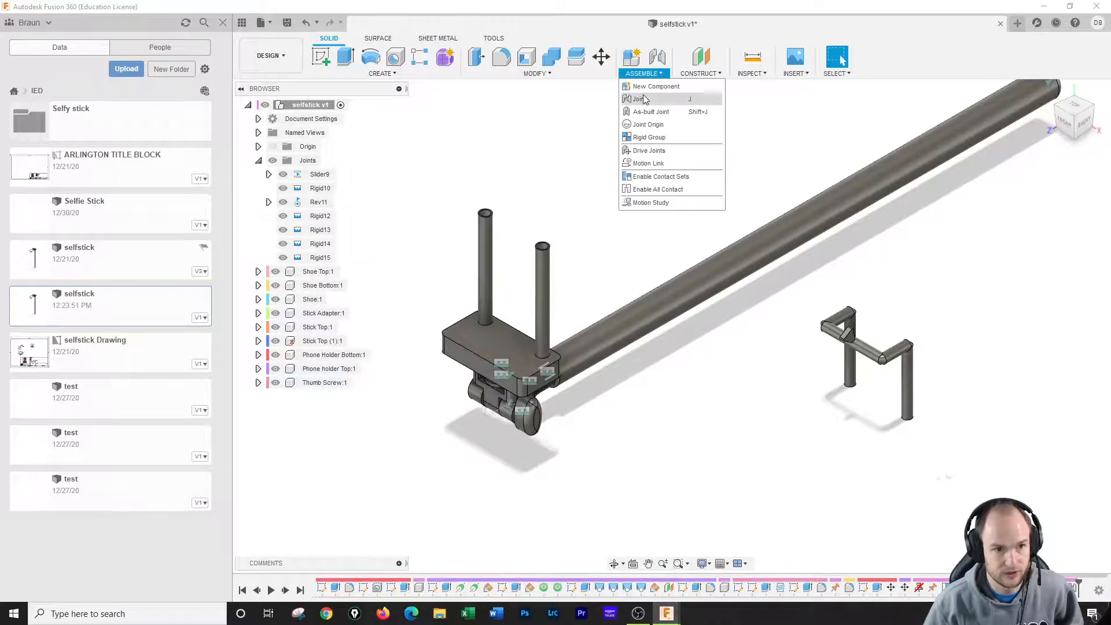
left_click(674, 100)
left_click(984, 197)
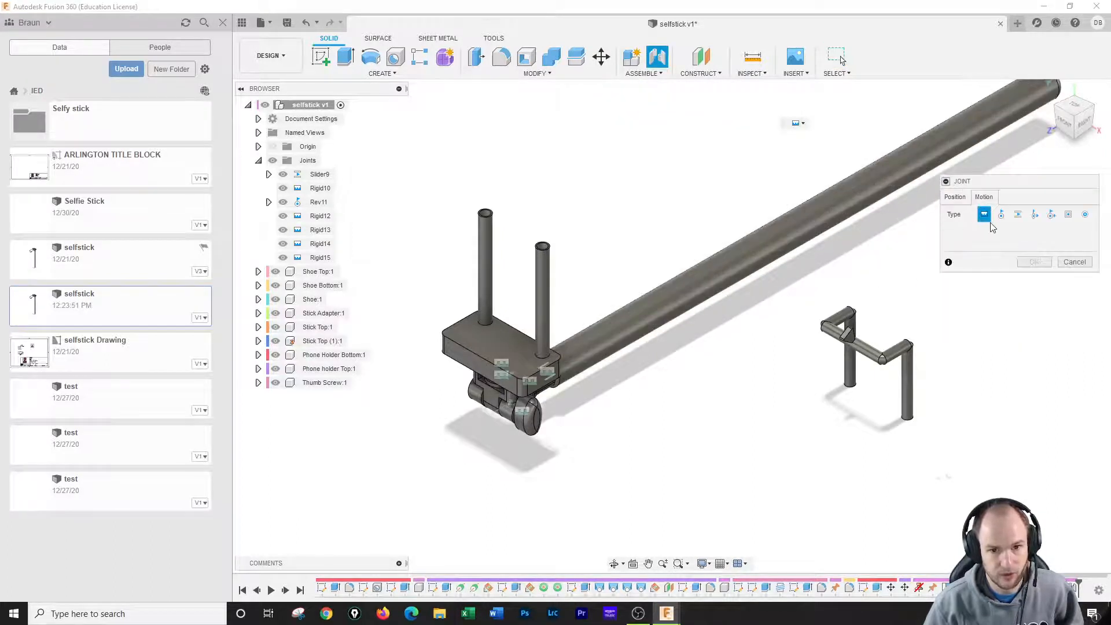
left_click(1018, 216)
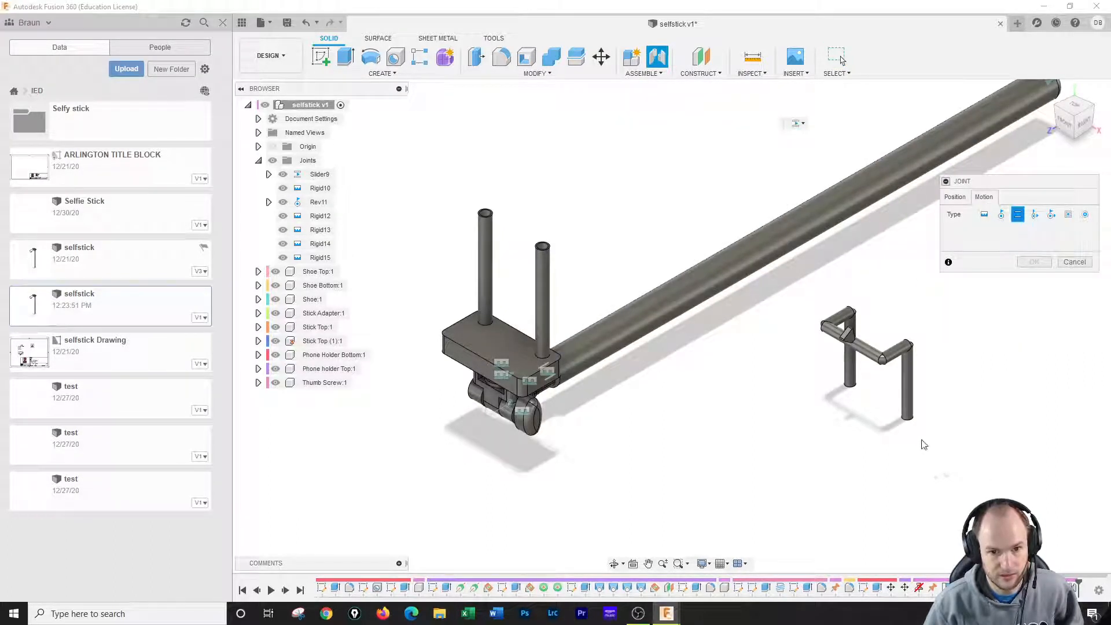
left_click(955, 197)
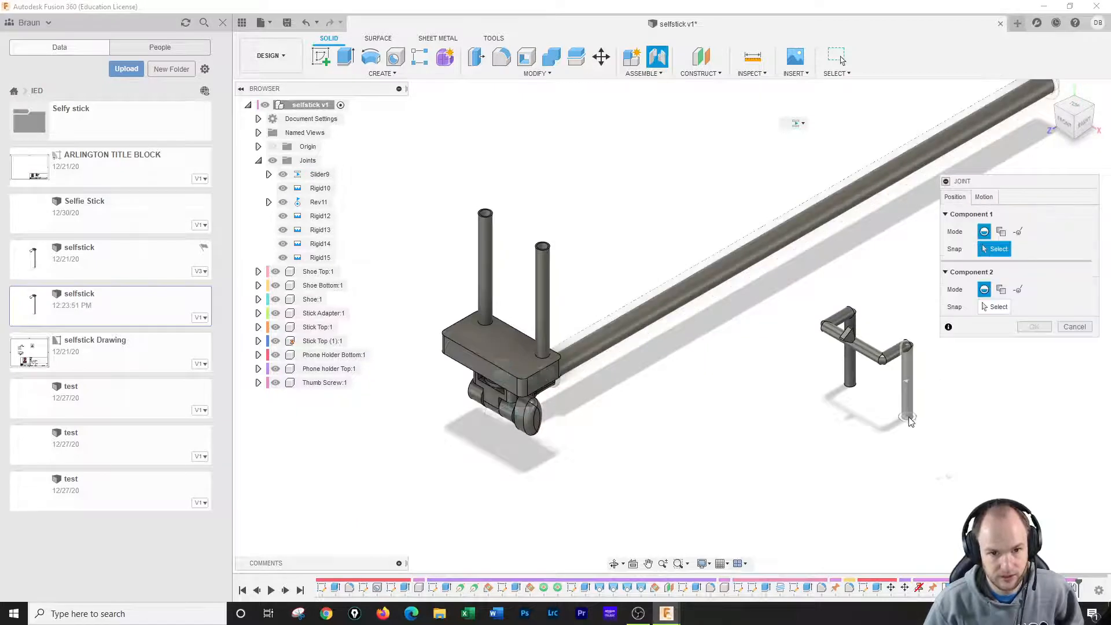
left_click(908, 417)
left_click(542, 249)
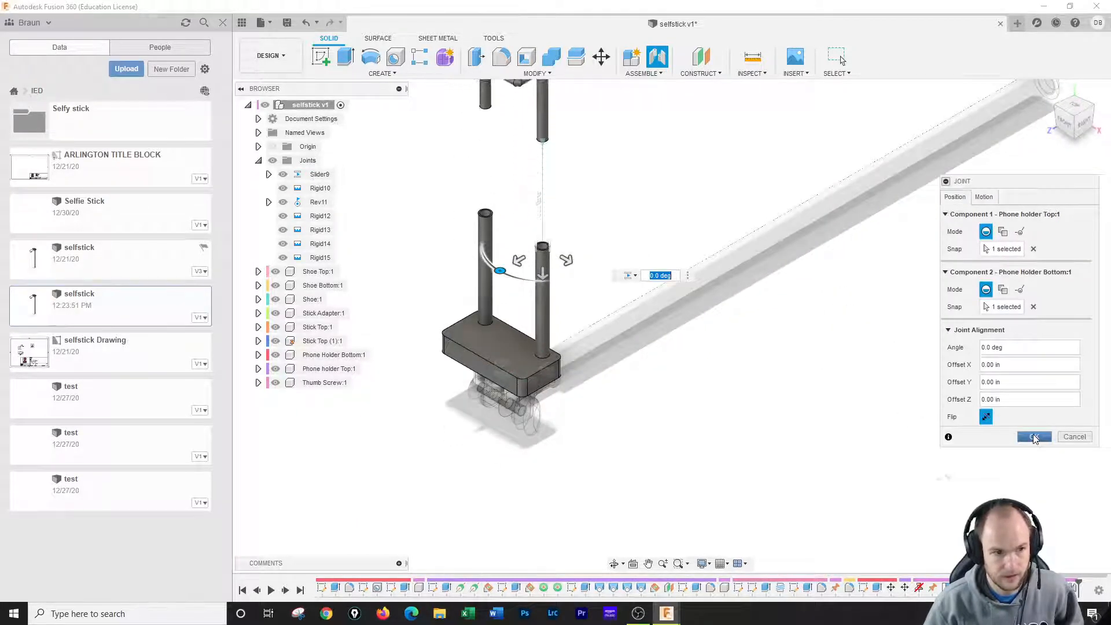
left_click(1036, 438)
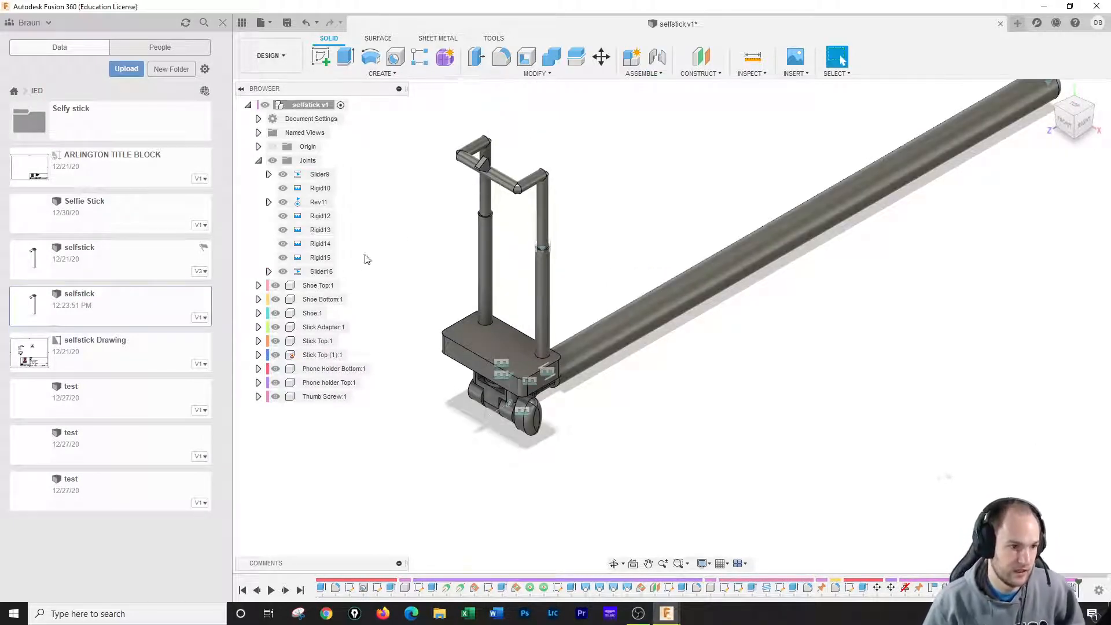
Limit the Slider16 joint's slide motion to a minimum of 0 in and maximum of 1.25 in, and slide Phone holder Top to test its travel.
left_click(347, 273)
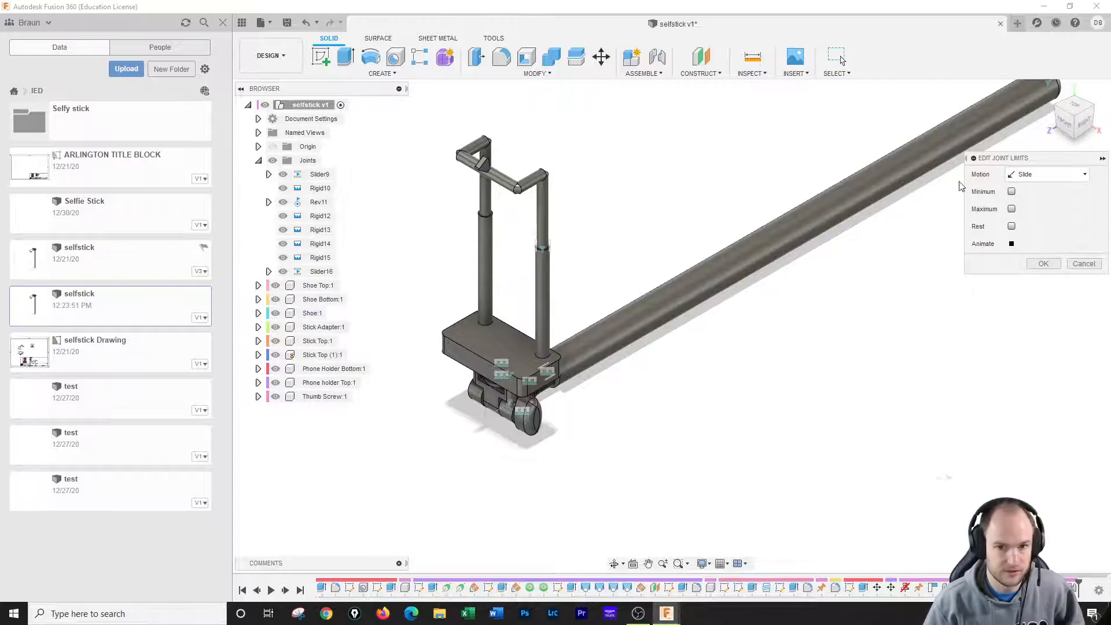
left_click(1012, 193)
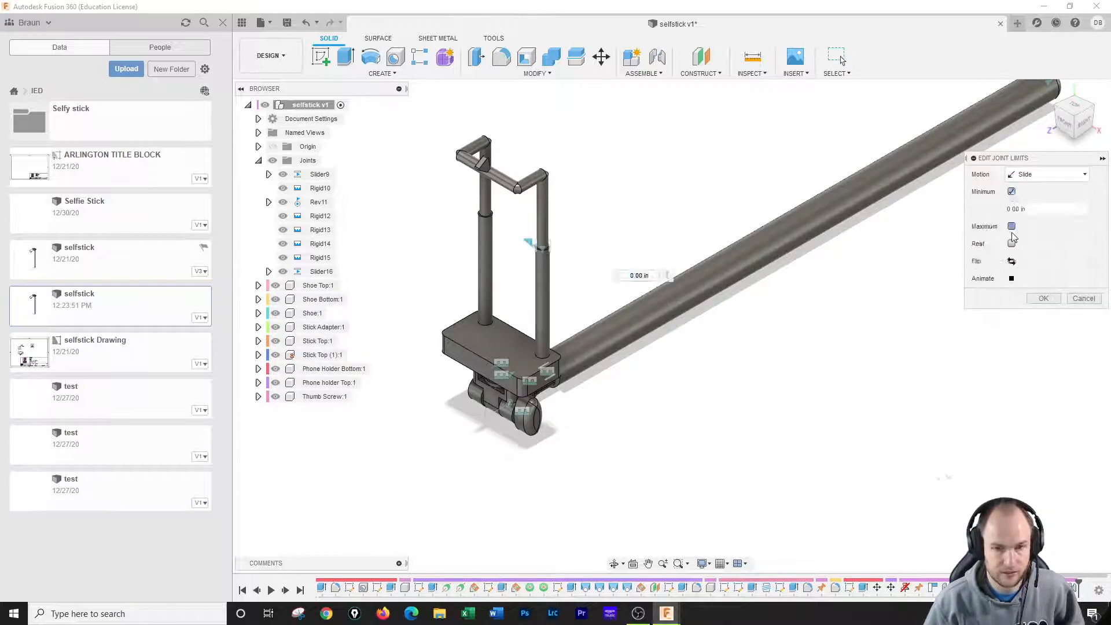
left_click(1012, 227)
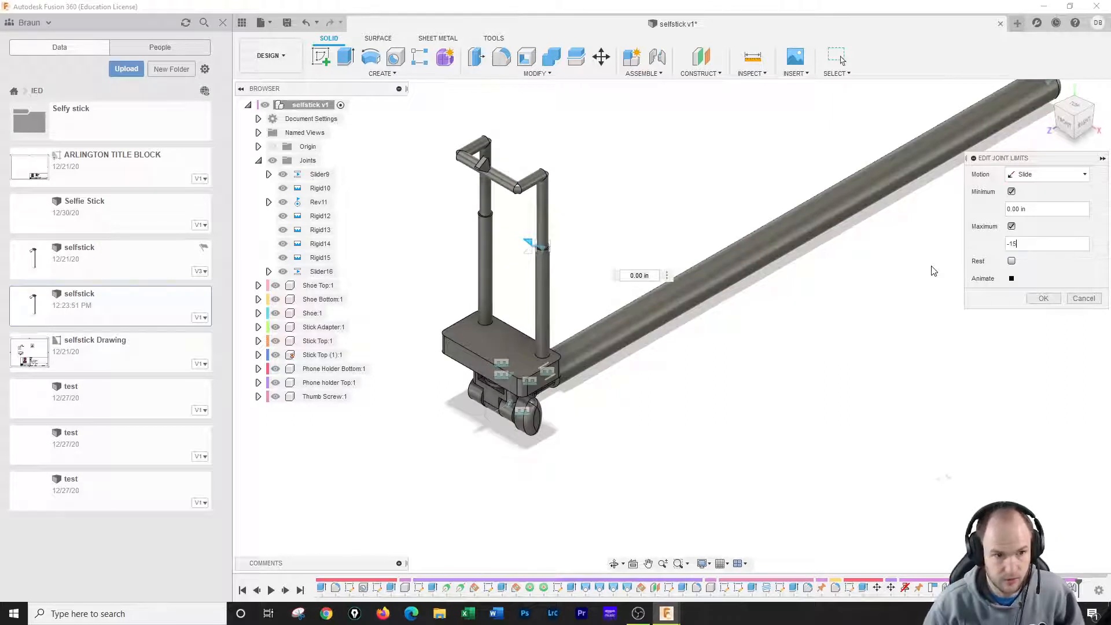
key("Return")
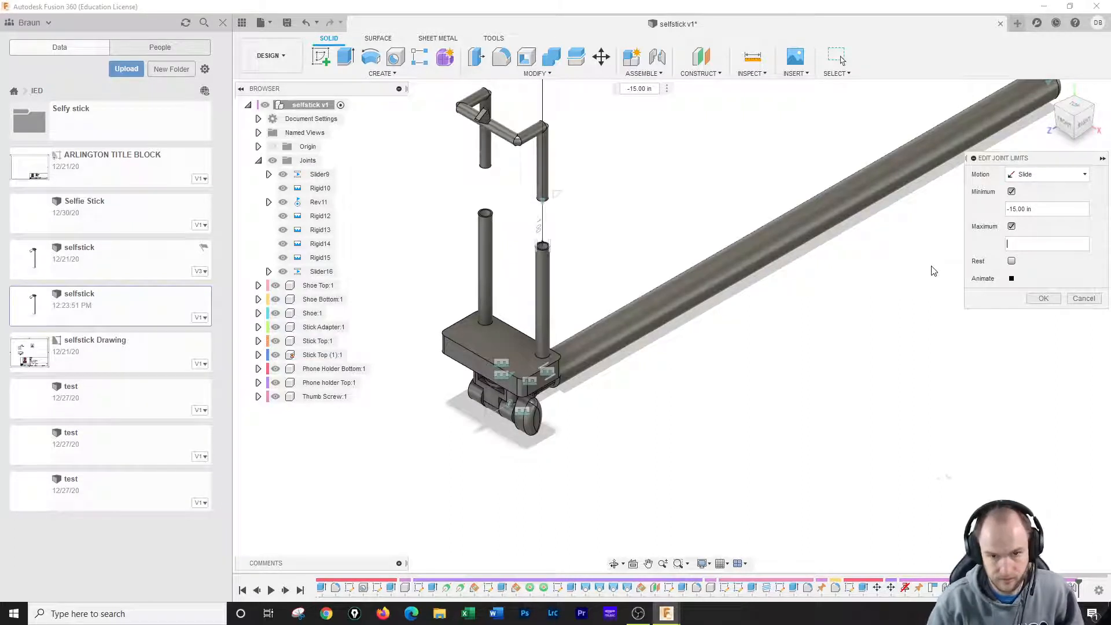
type("5")
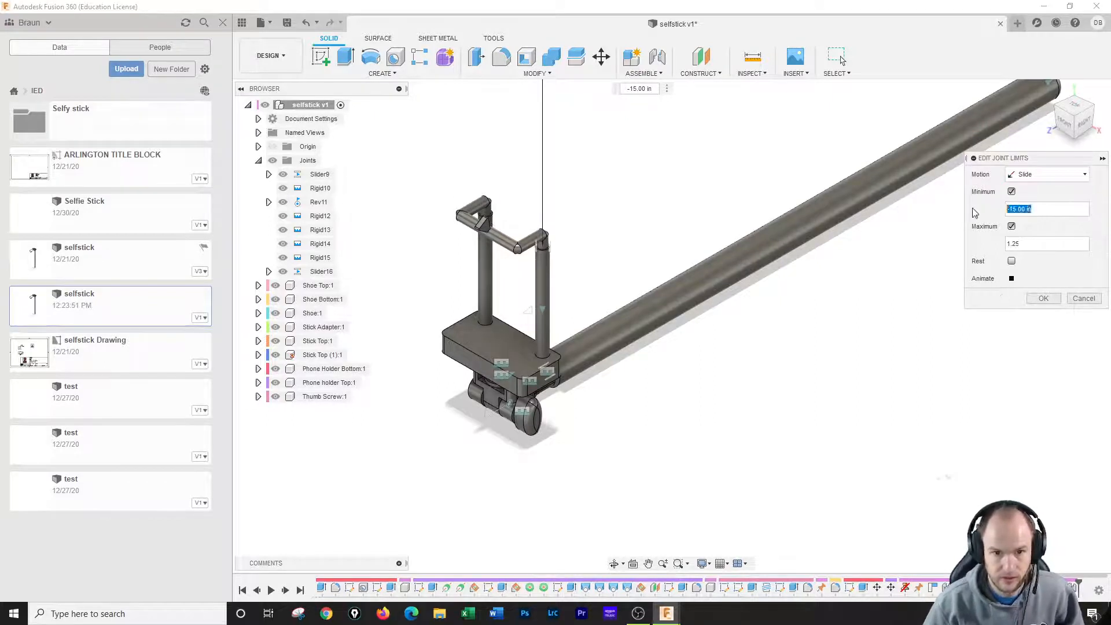
type("0")
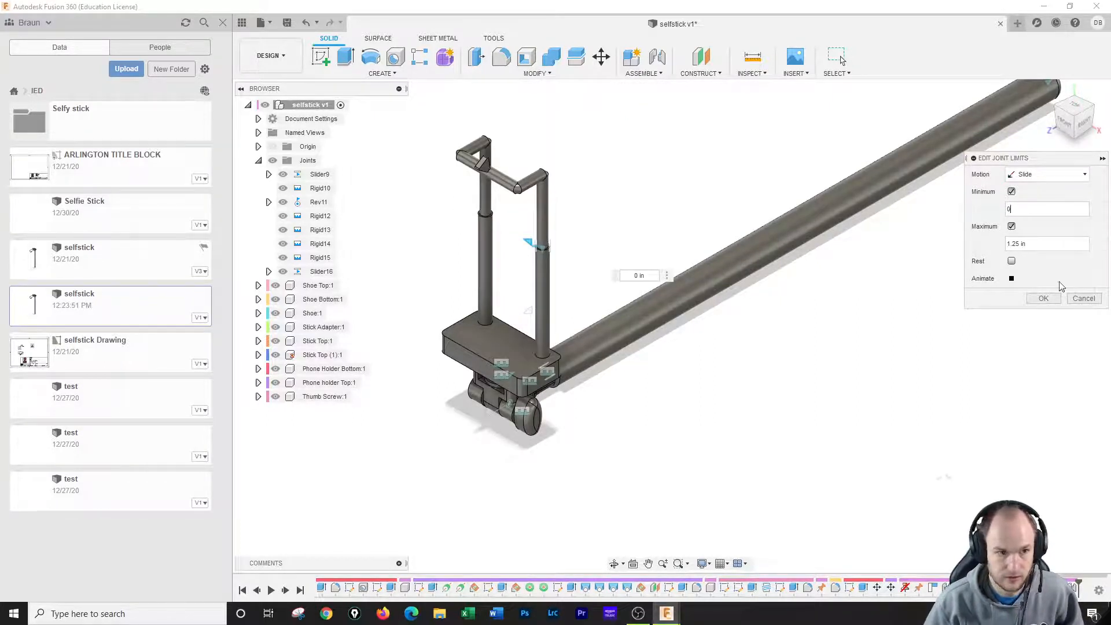
left_click(1043, 298)
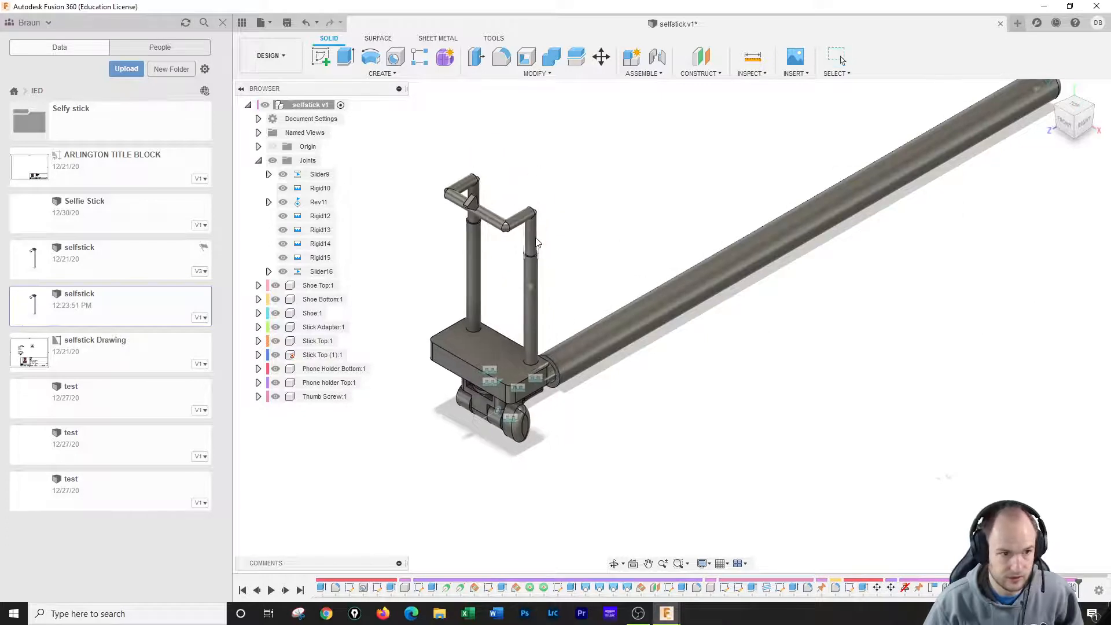
left_click_drag(538, 242, 692, 152)
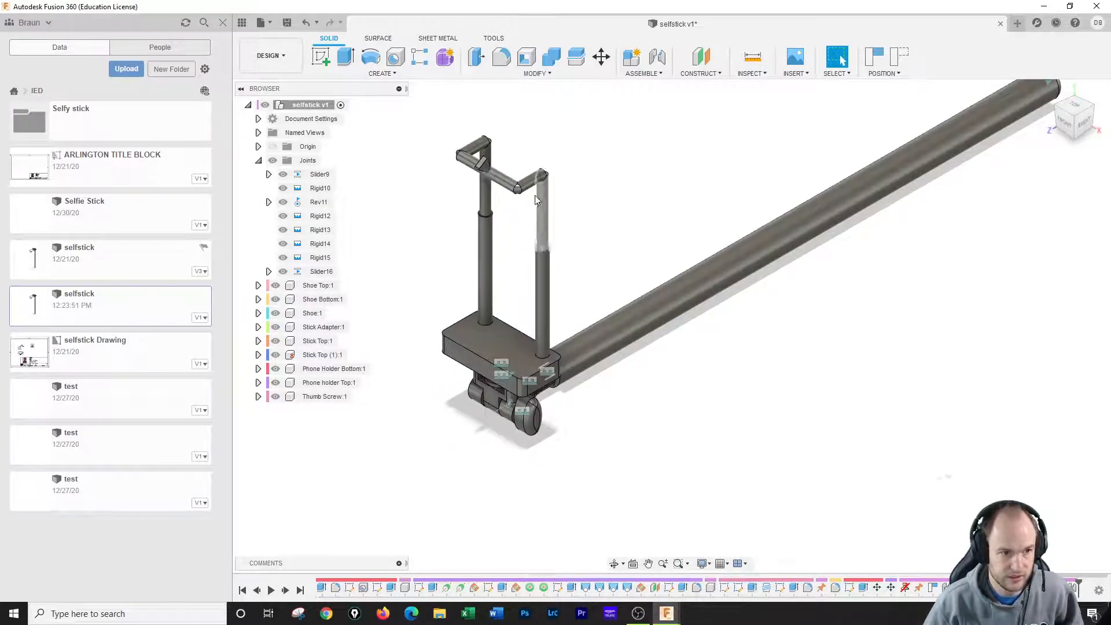
left_click_drag(535, 196, 368, 284)
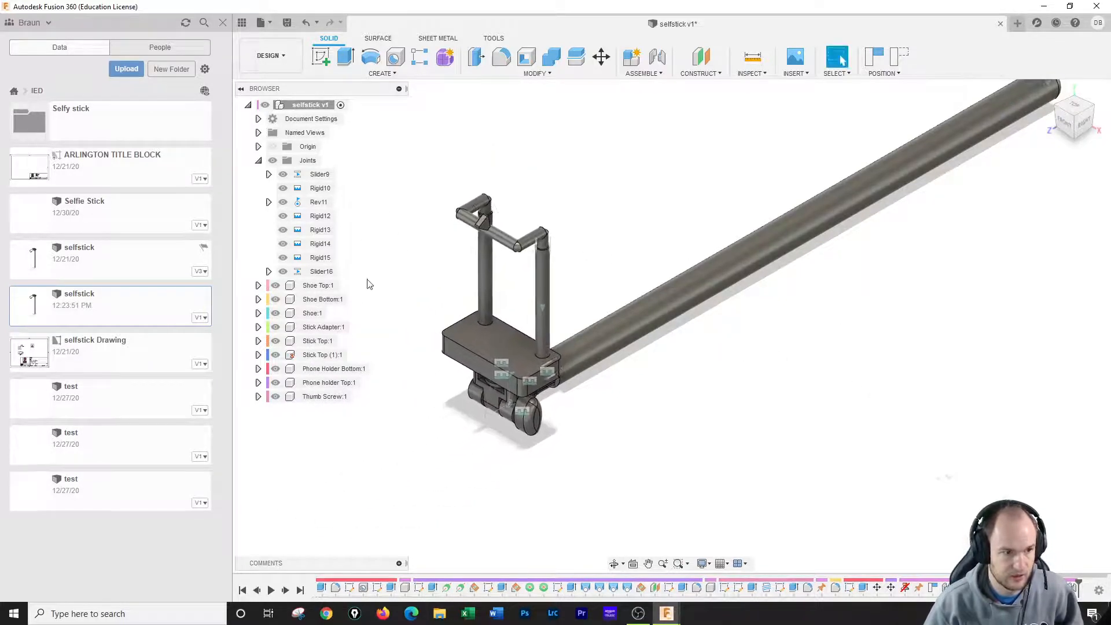
right_click(323, 202)
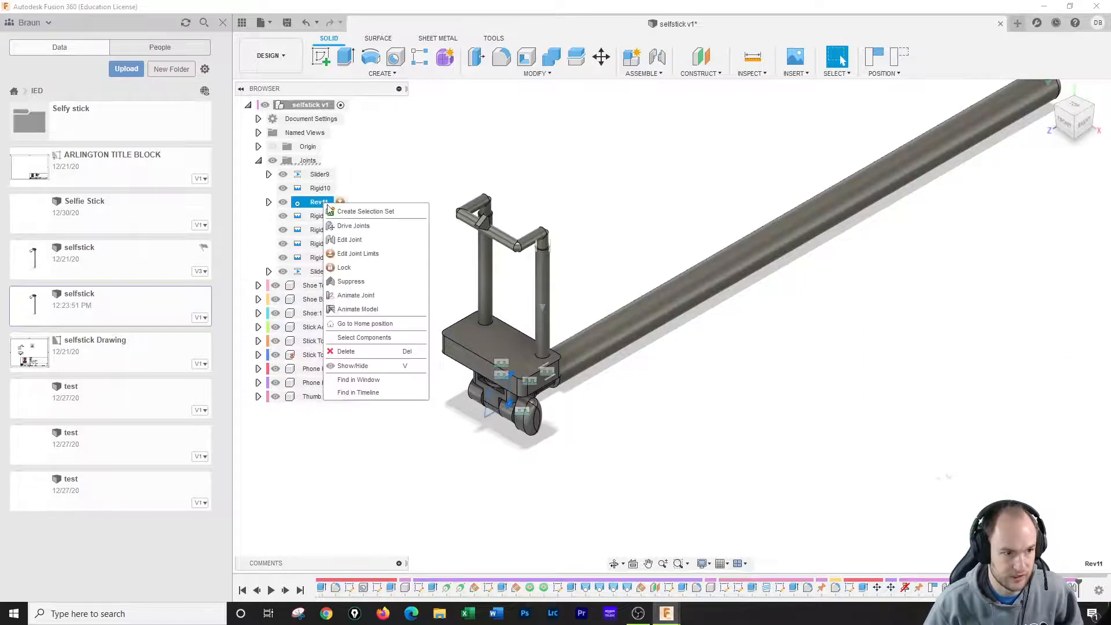
left_click(353, 227)
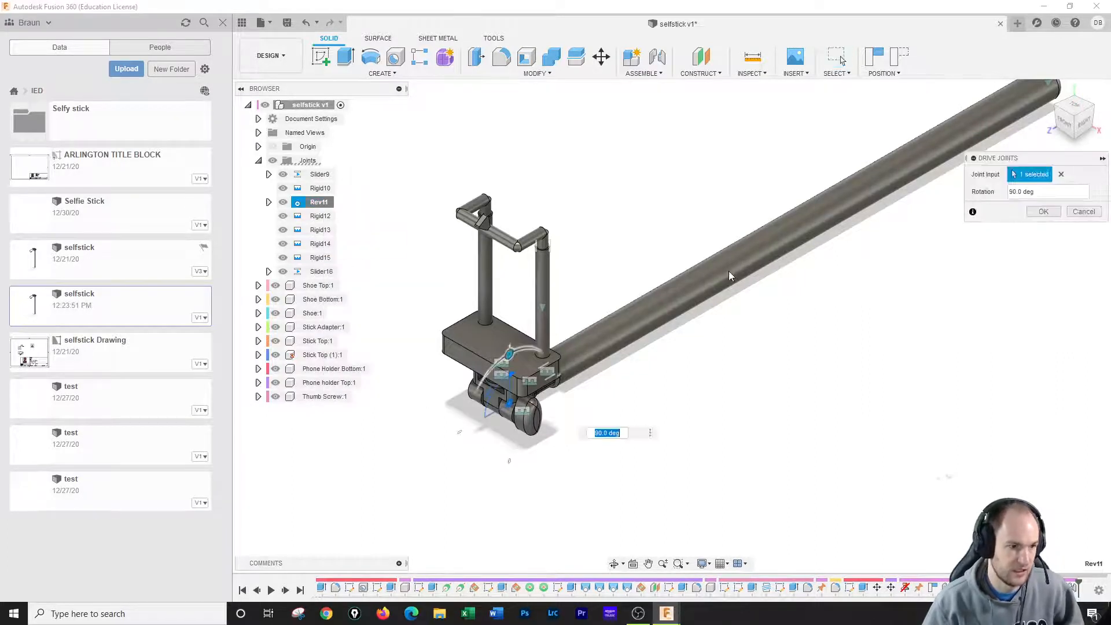
left_click(1044, 211)
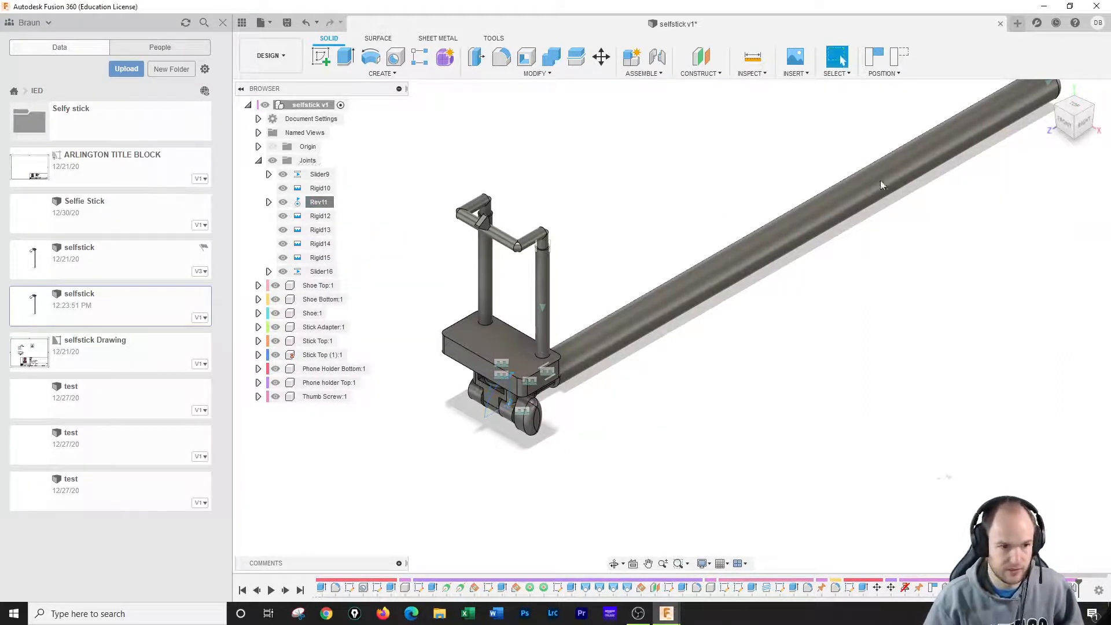
Drive the Rev11 joint to test rotations including 180 and -90 degrees, and set the phone holder in line with the stick at 0 degrees.
right_click(318, 202)
left_click(354, 227)
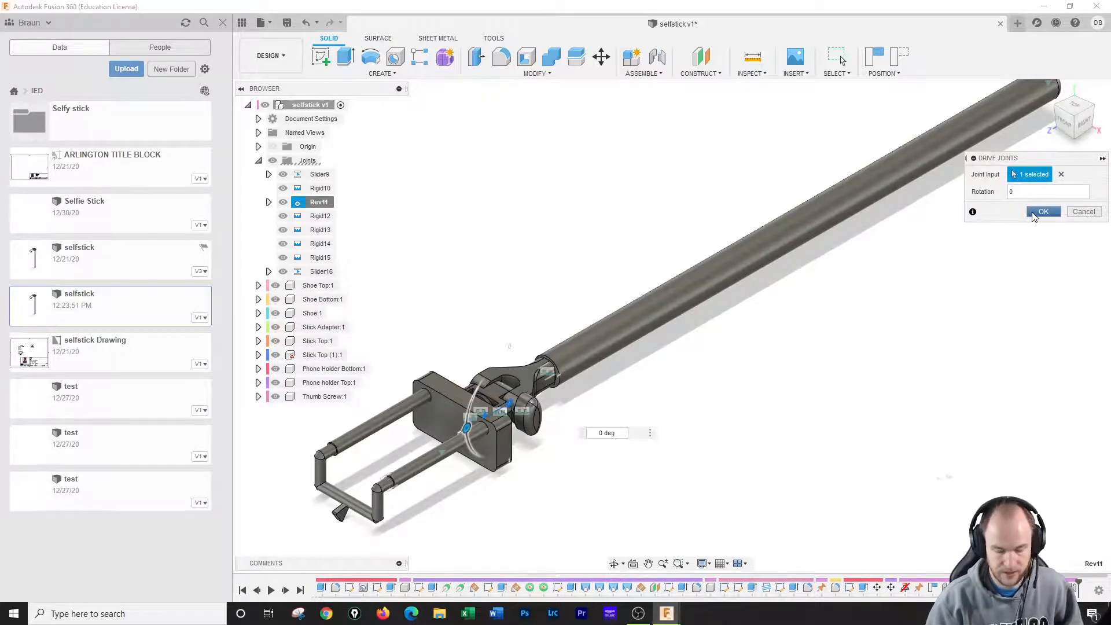
type("05")
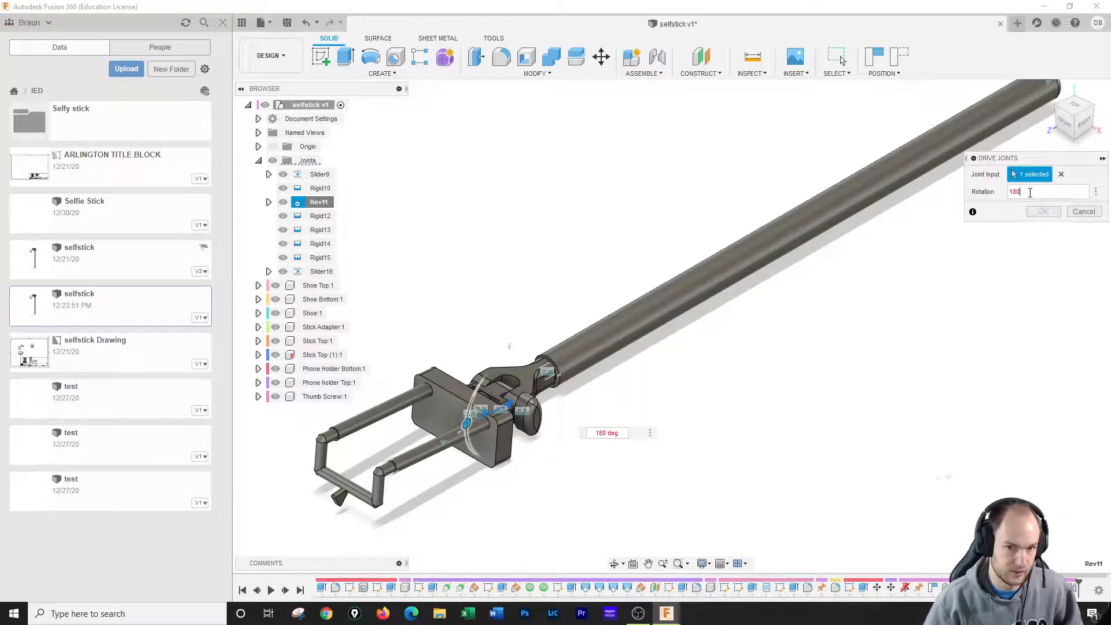
type("-90")
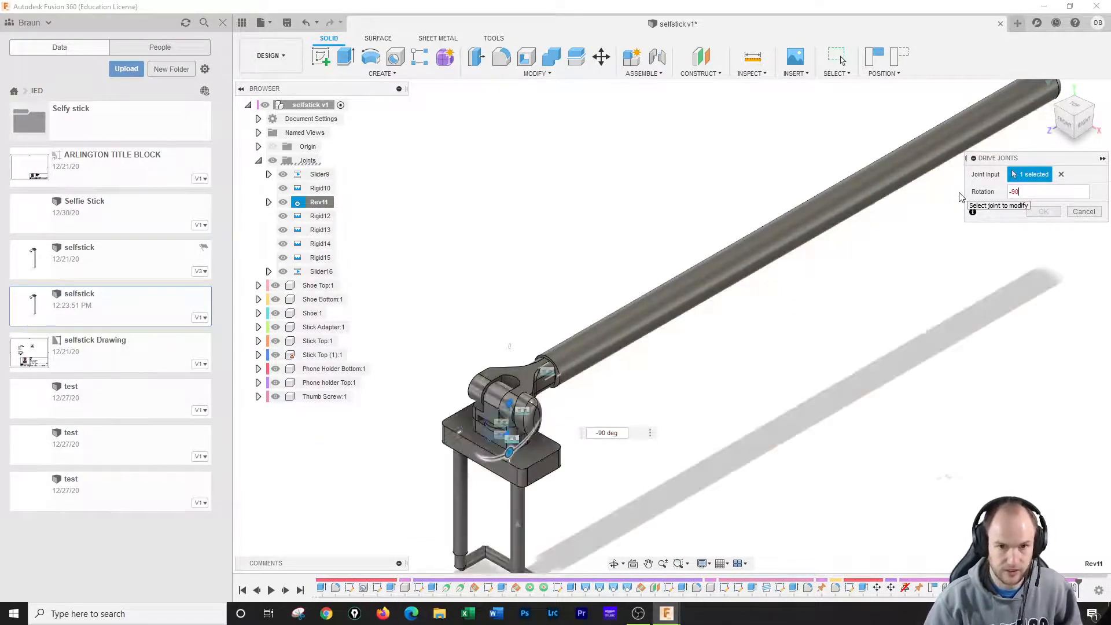
middle_click_drag(608, 467, 665, 377)
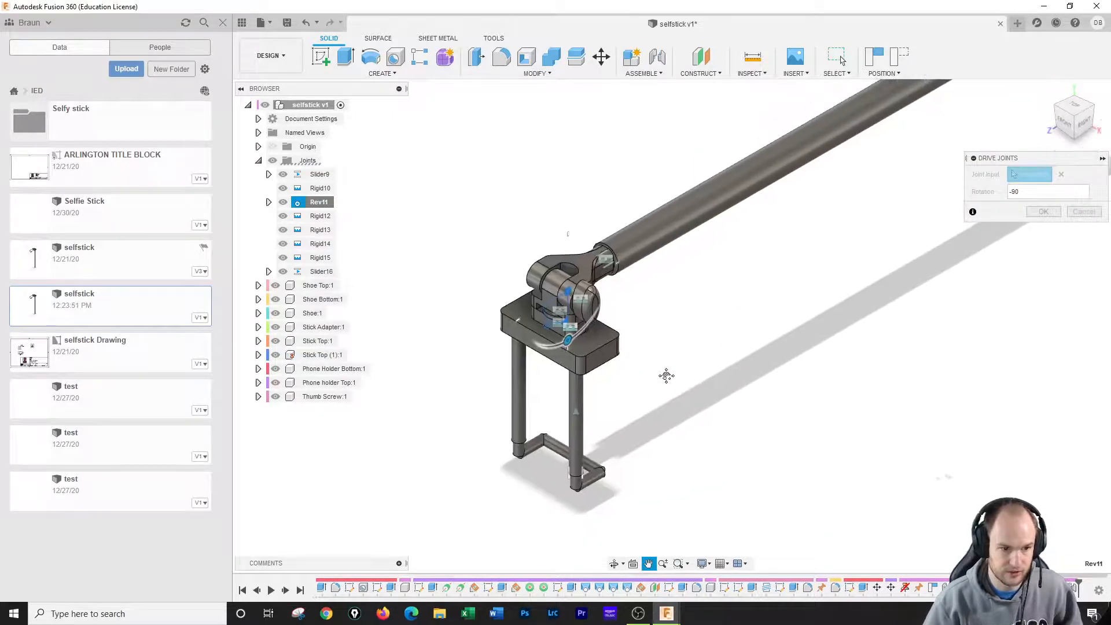
left_click_drag(1031, 196, 1001, 196)
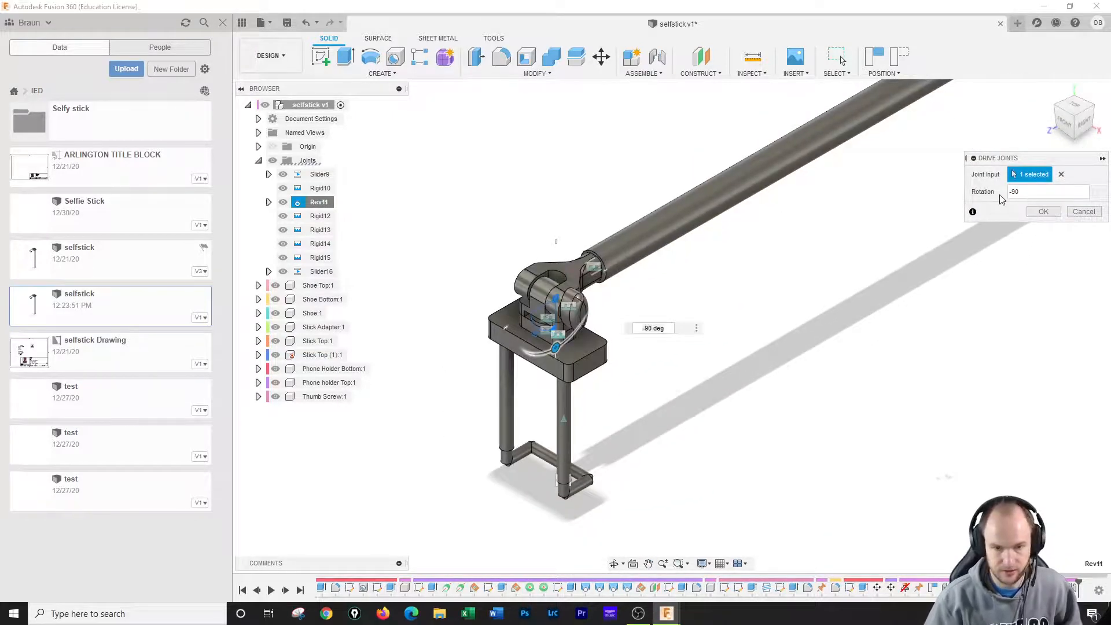
left_click(1044, 211)
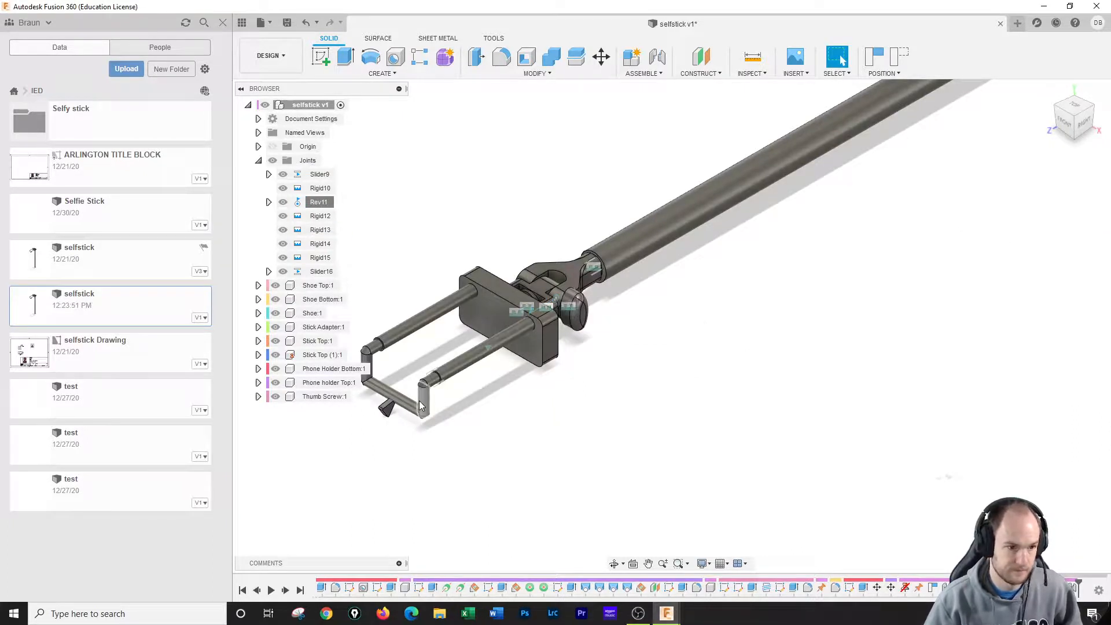
Test the slide of Phone holder Top along its tubes and examine the whole selfie stick standing upright.
mouse_move(420, 401)
left_mouse_down()
mouse_move(349, 421)
mouse_move(365, 390)
mouse_move(241, 429)
mouse_move(293, 498)
mouse_move(318, 388)
mouse_move(403, 397)
left_mouse_up()
mouse_move(1074, 144)
left_mouse_down()
mouse_move(1082, 124)
mouse_move(1092, 133)
left_mouse_up()
left_click(1091, 119)
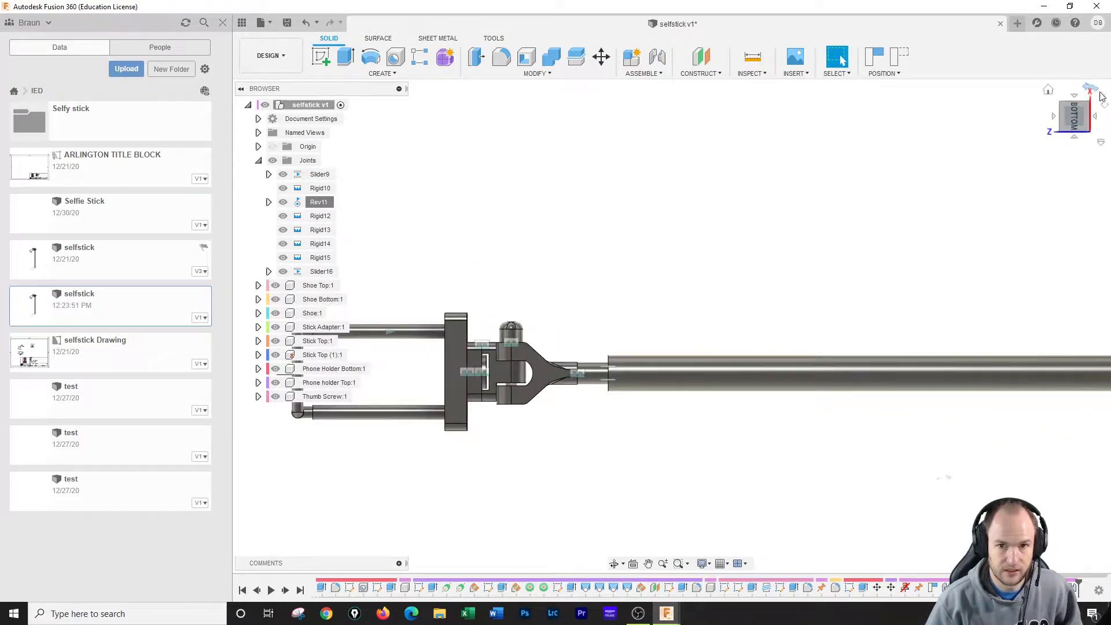
left_click(1106, 99)
left_click(1089, 106)
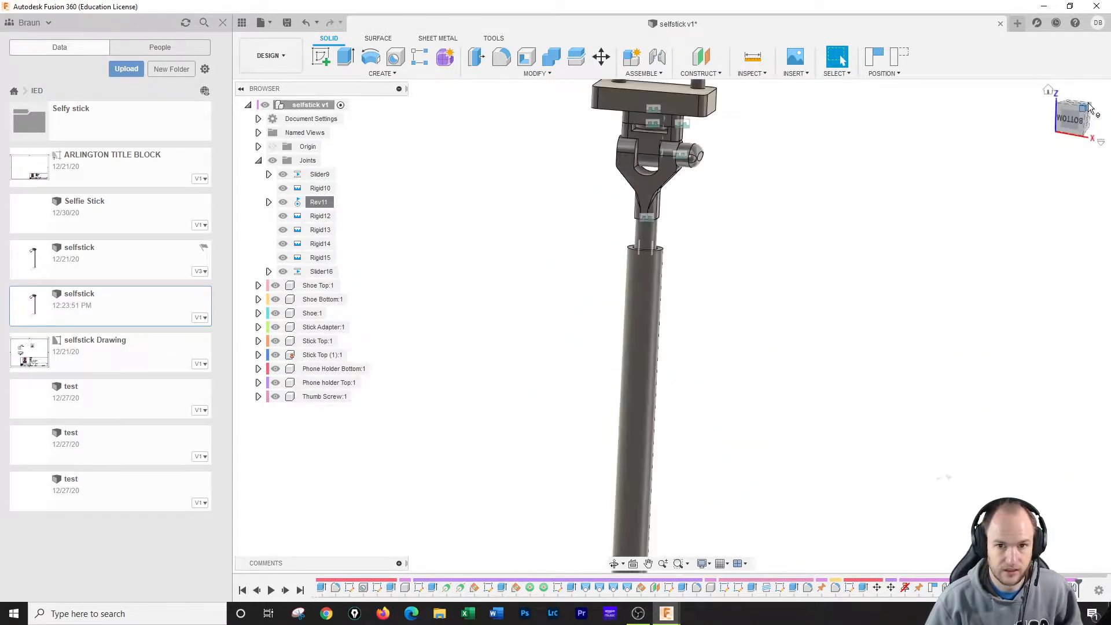
scroll(890, 244, "down", 3)
scroll(859, 245, "down", 2)
middle_click_drag(862, 251, 767, 293)
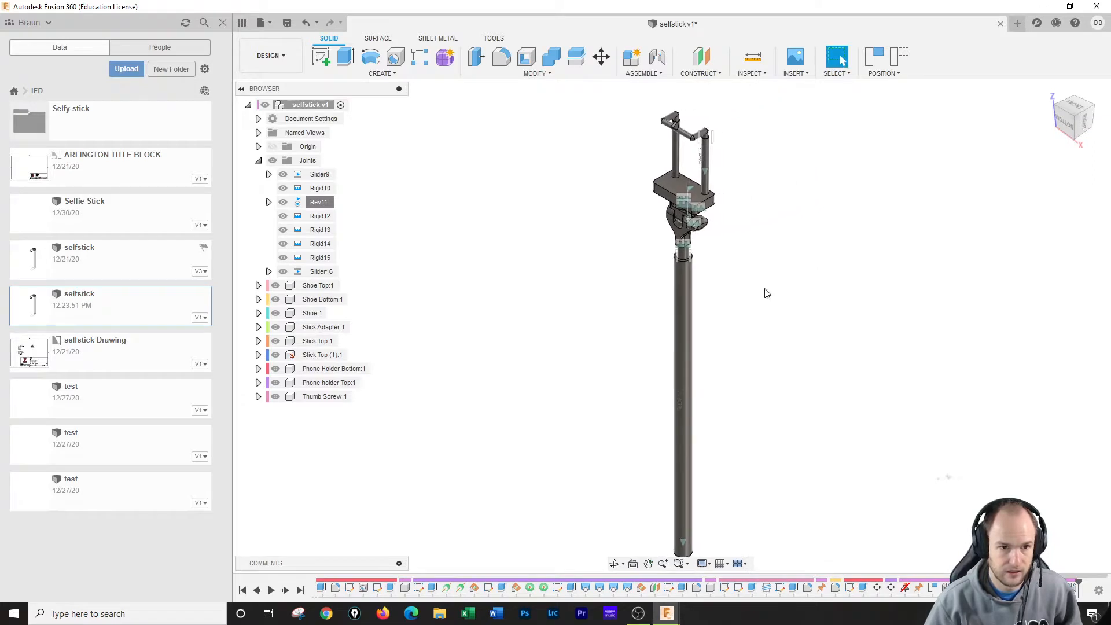
middle_click_drag(779, 333, 769, 298)
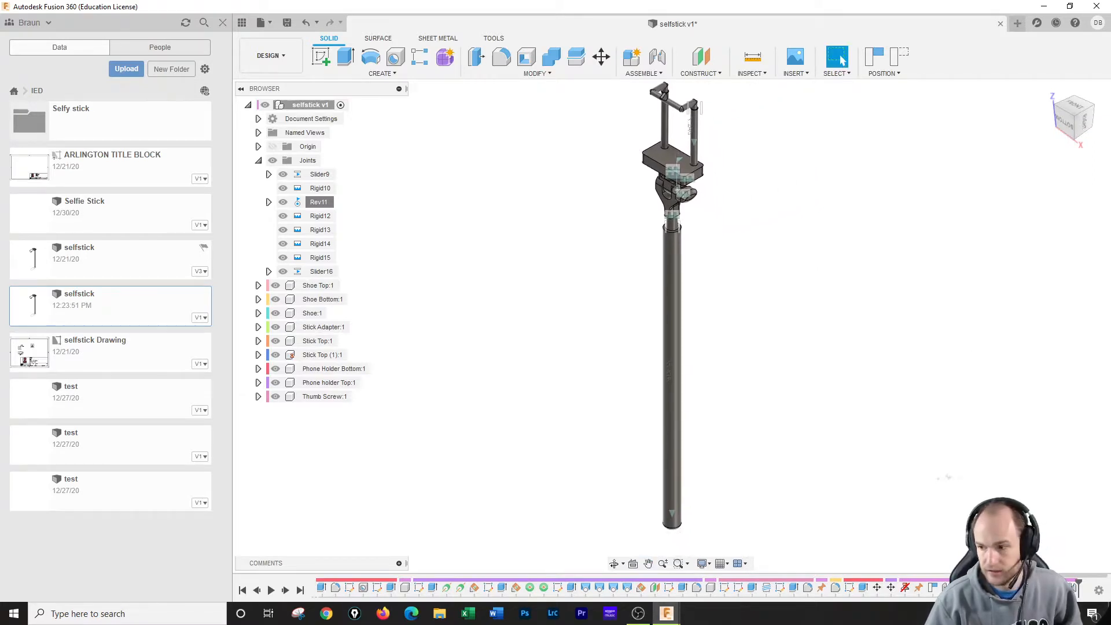